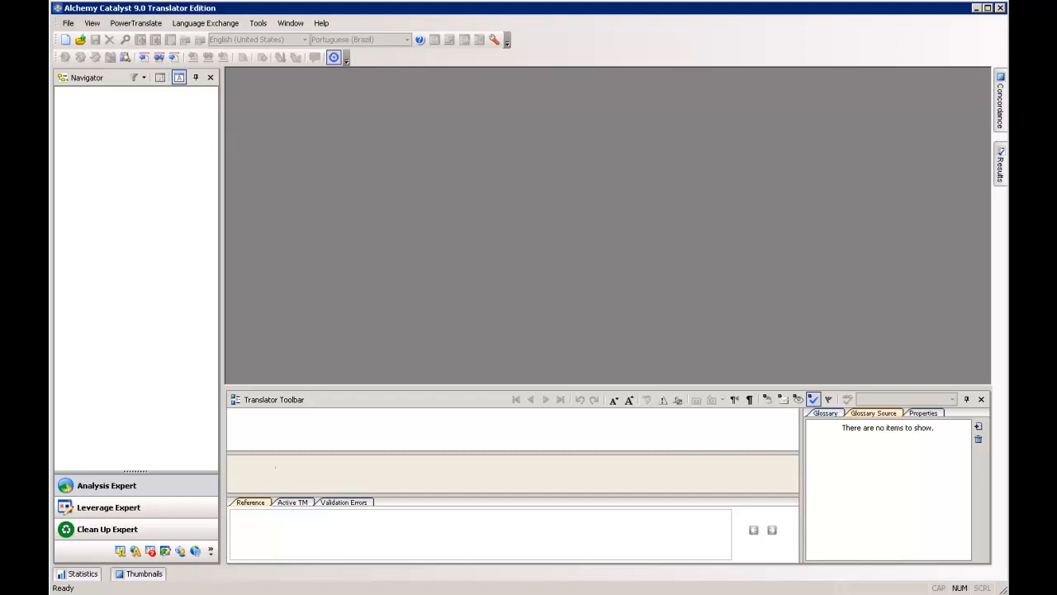
- Open the Catalyst project file 21_3_pt_BR.ttk from the Desktop
click(68, 25)
click(86, 53)
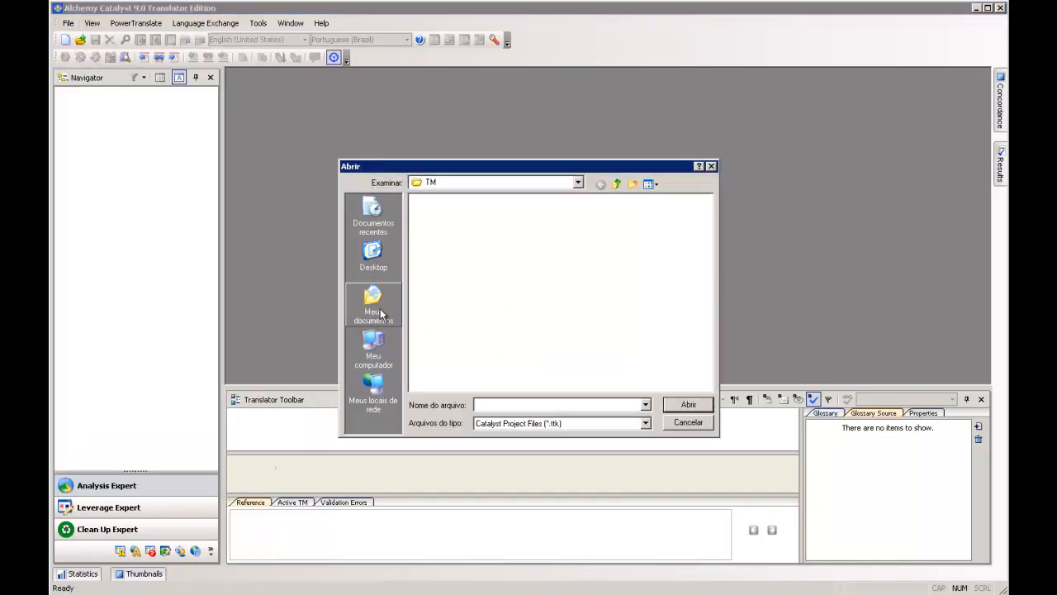
click(385, 351)
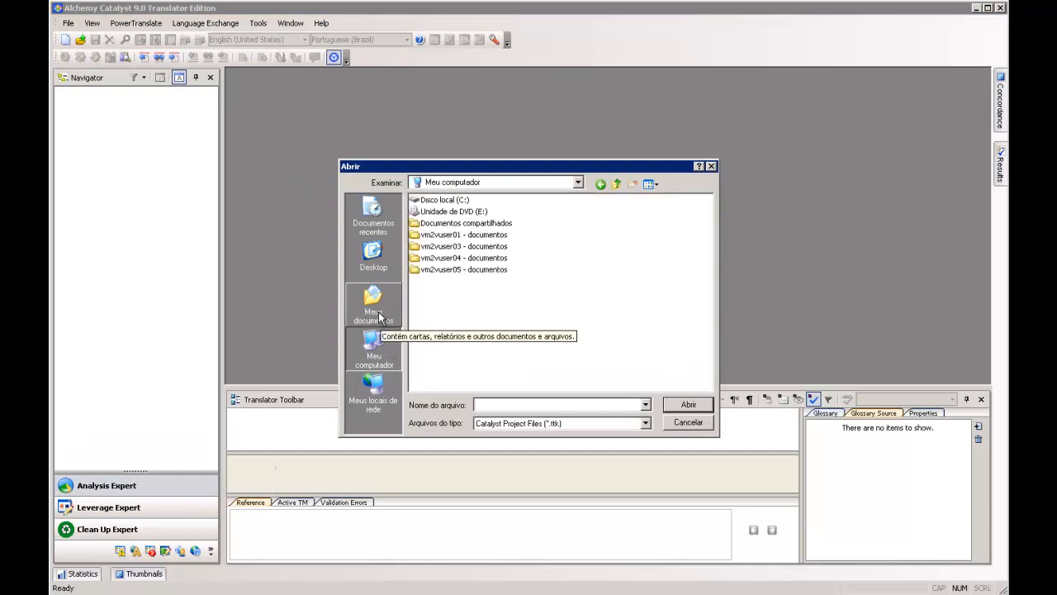
click(373, 217)
click(373, 257)
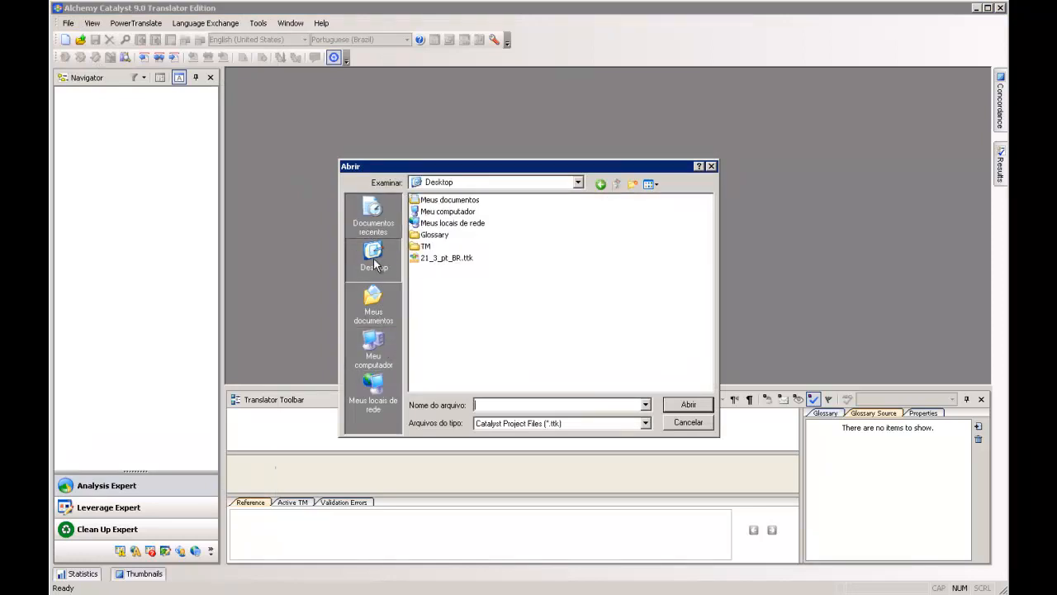
click(438, 258)
double_click(443, 263)
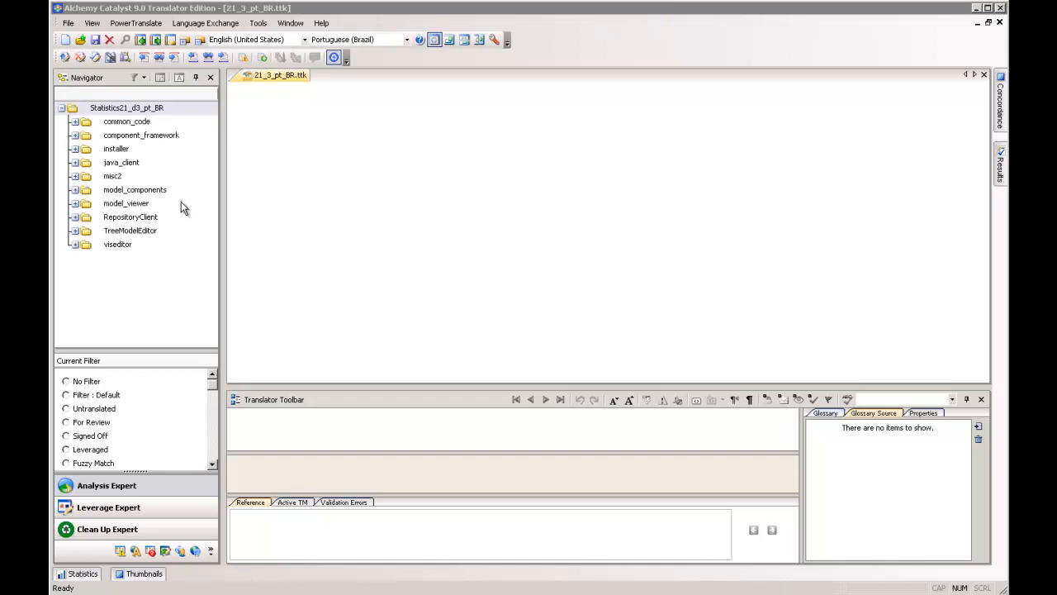
- Expand the common_code folder through syntaxeditor, resources, src, com and spss to its innermost resource file and display that file's strings
click(74, 122)
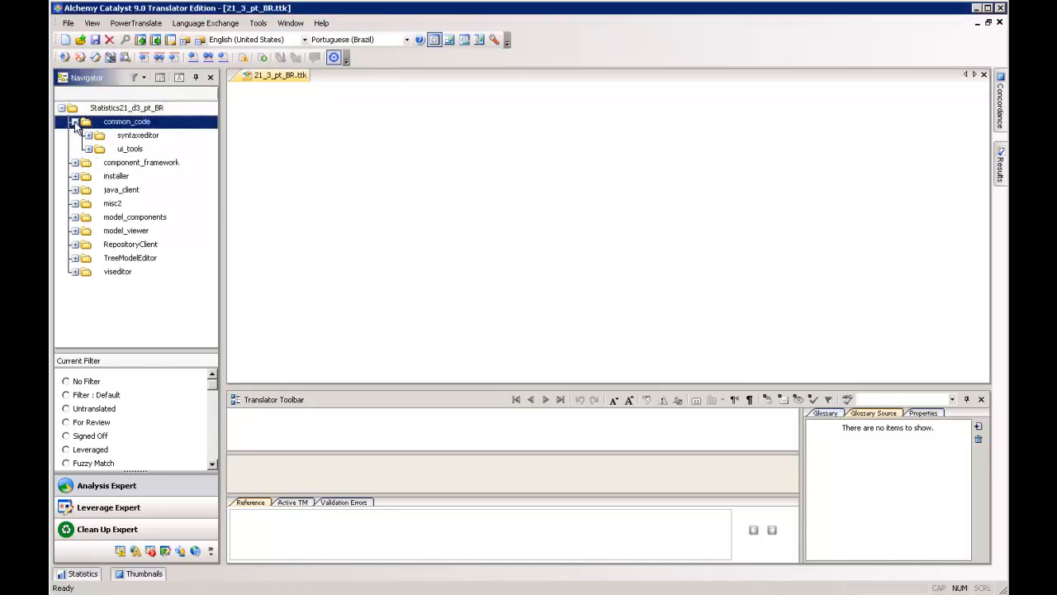
click(75, 123)
click(74, 123)
click(88, 136)
click(101, 149)
click(115, 162)
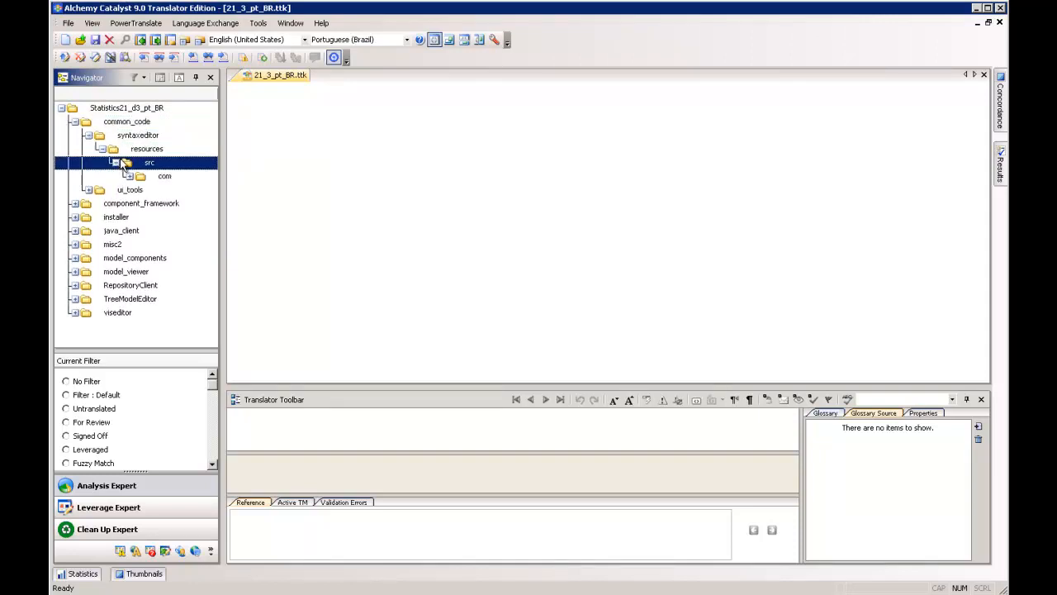
click(128, 176)
click(141, 190)
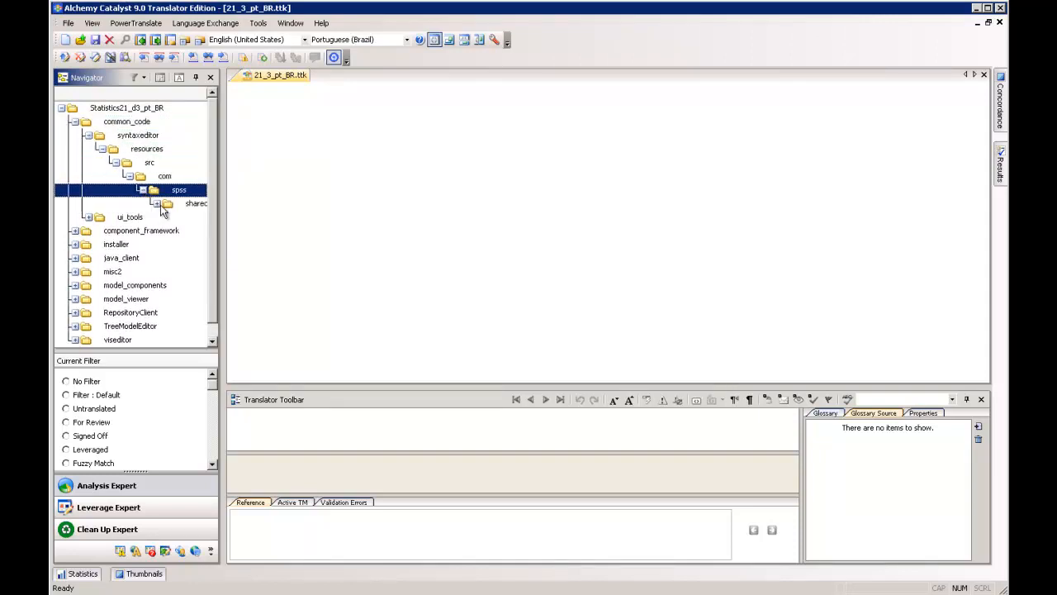
click(155, 203)
click(168, 216)
click(182, 230)
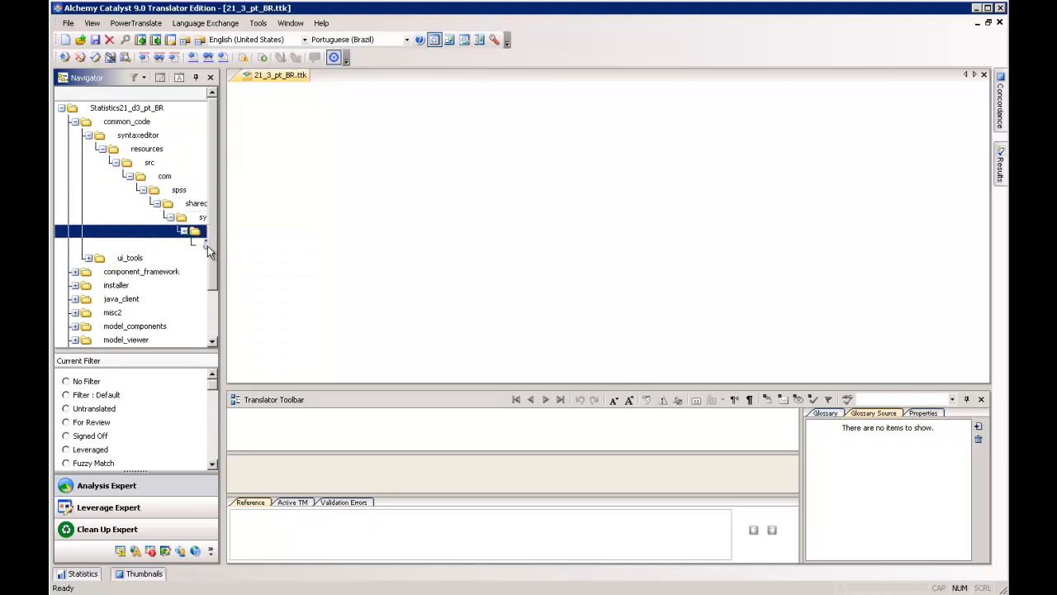
click(199, 245)
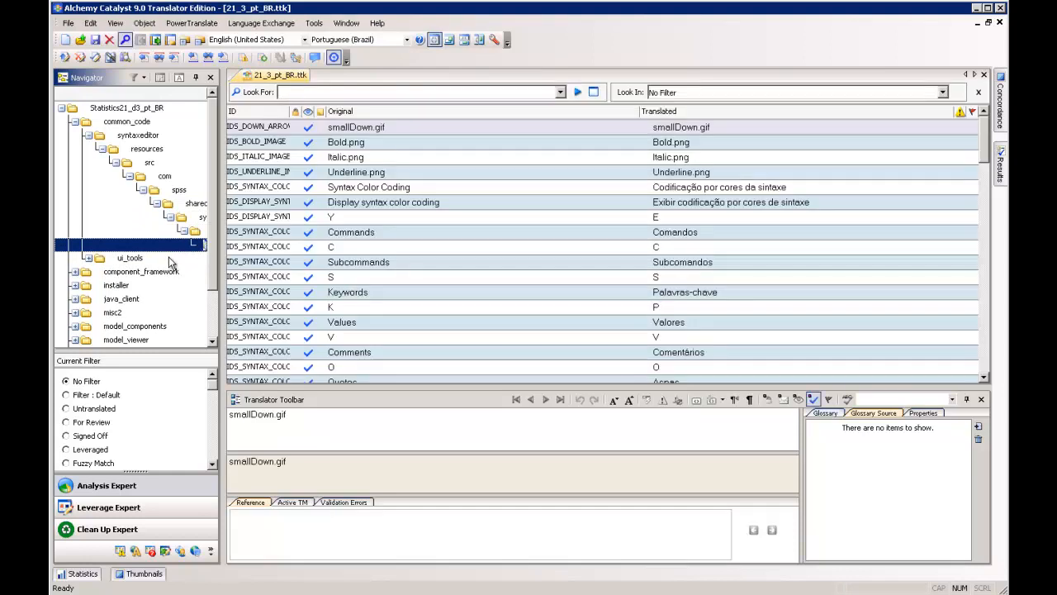
- Collapse the nested syntaxeditor and common_code folders and select the project root, Statistics21_d3_pt_BR
click(187, 232)
click(176, 220)
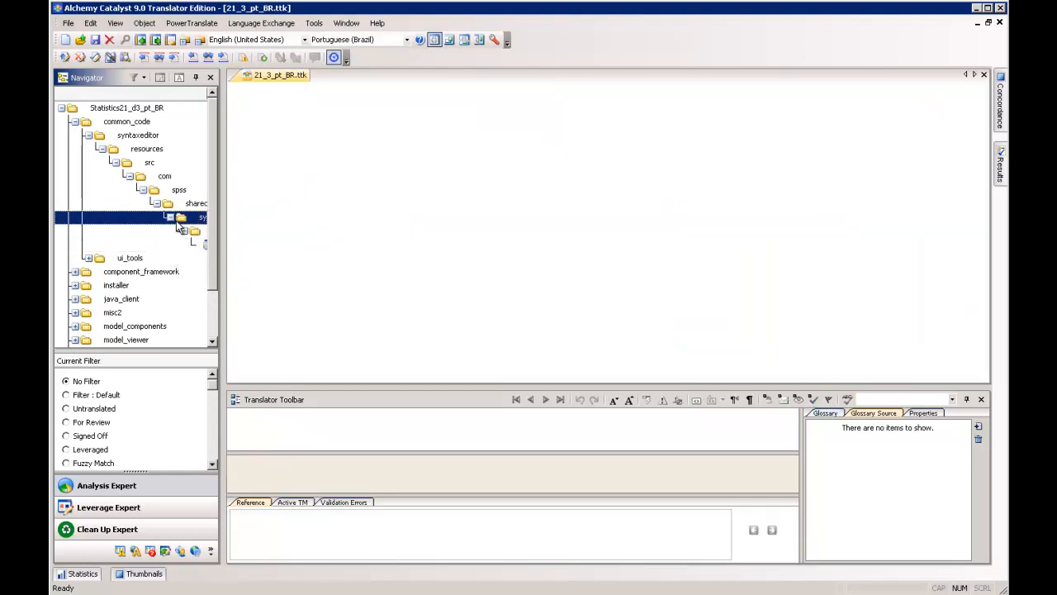
click(172, 207)
click(155, 192)
click(142, 178)
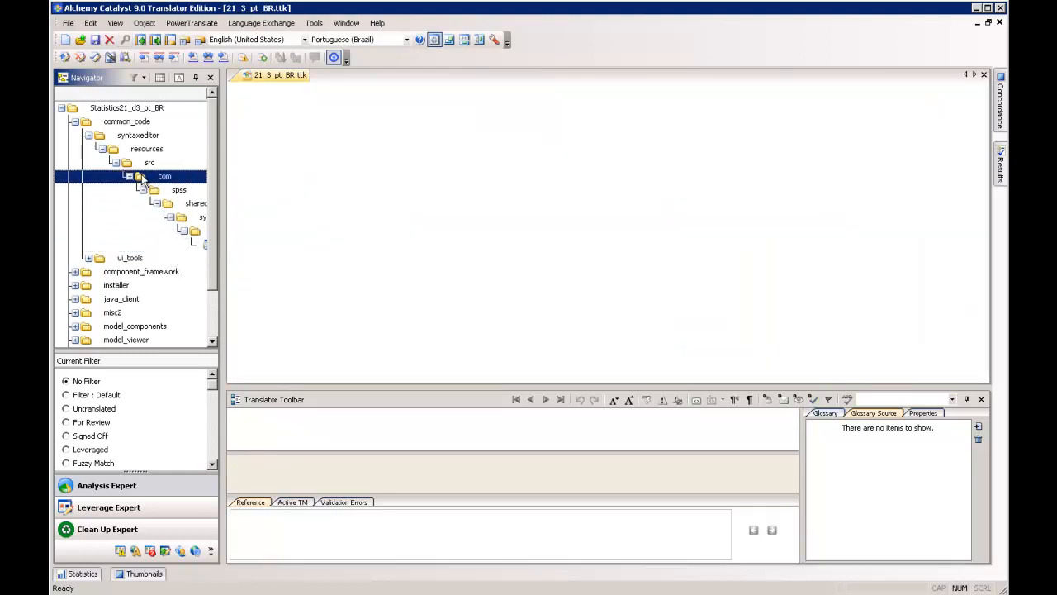
click(129, 176)
click(115, 162)
click(102, 148)
click(89, 136)
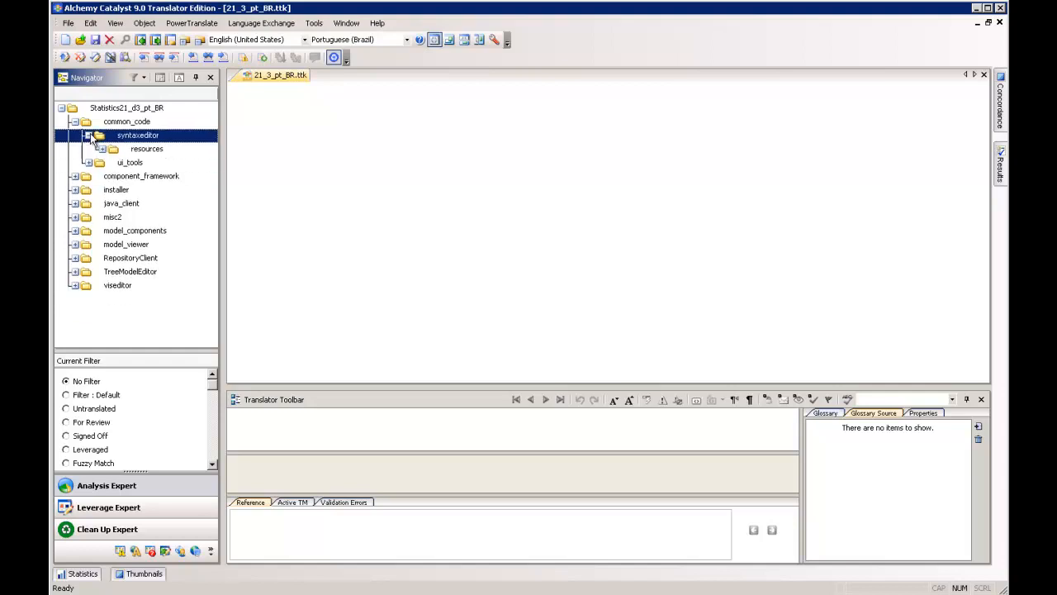
click(89, 135)
click(76, 121)
click(85, 114)
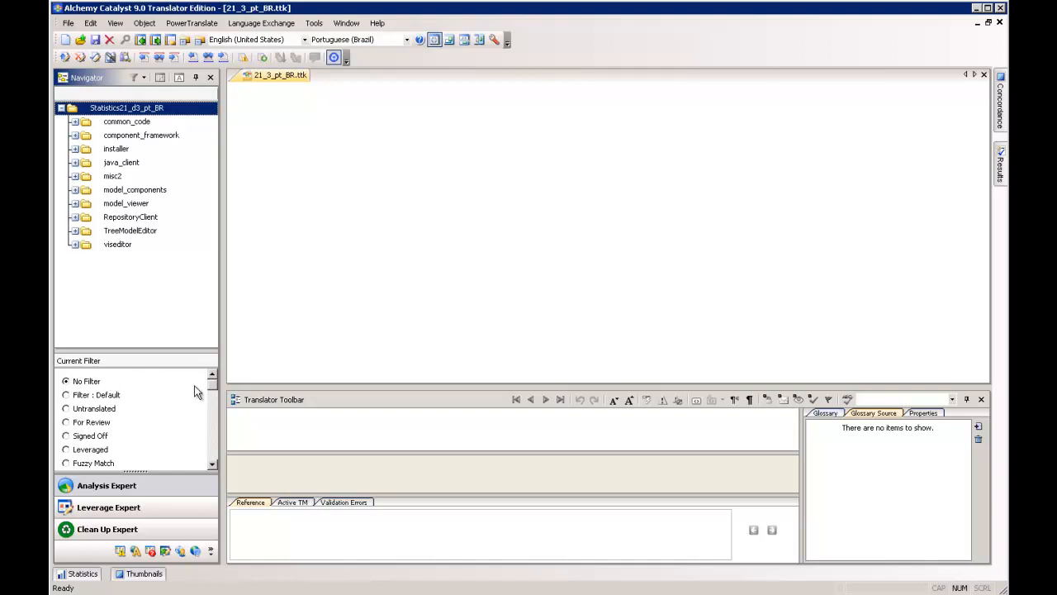
- Examine the available string filters and the Concordance, Results, Statistics and Thumbnails views
drag(212, 389, 213, 399)
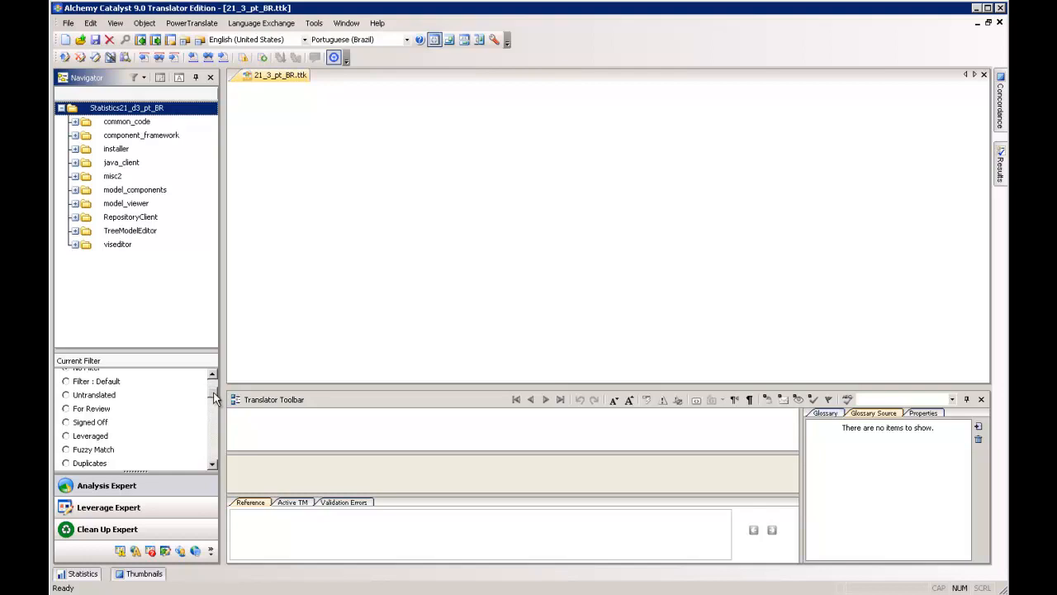
scroll(213, 401, up, 1)
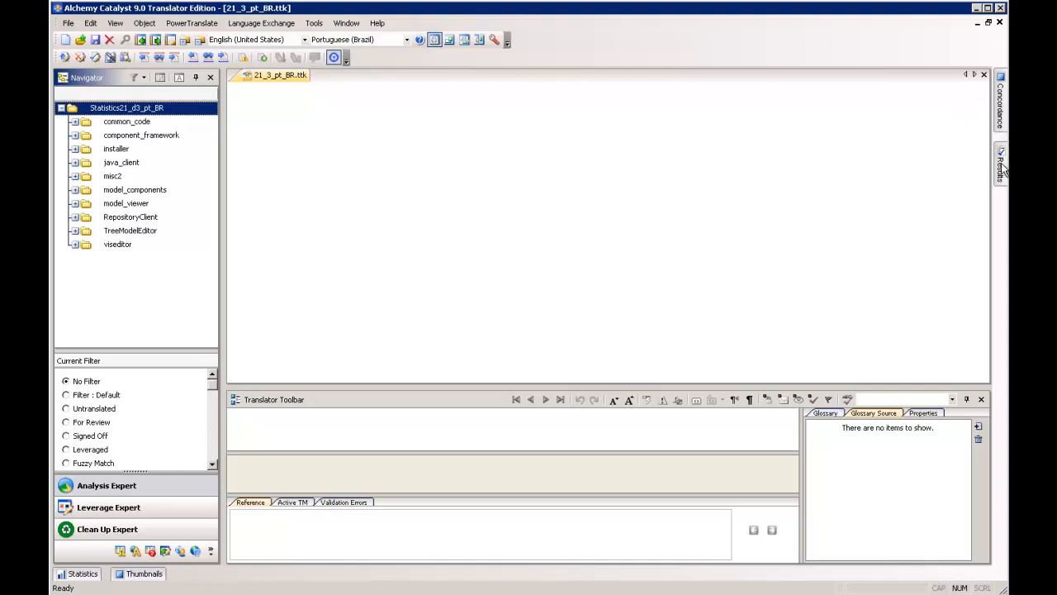
click(1001, 120)
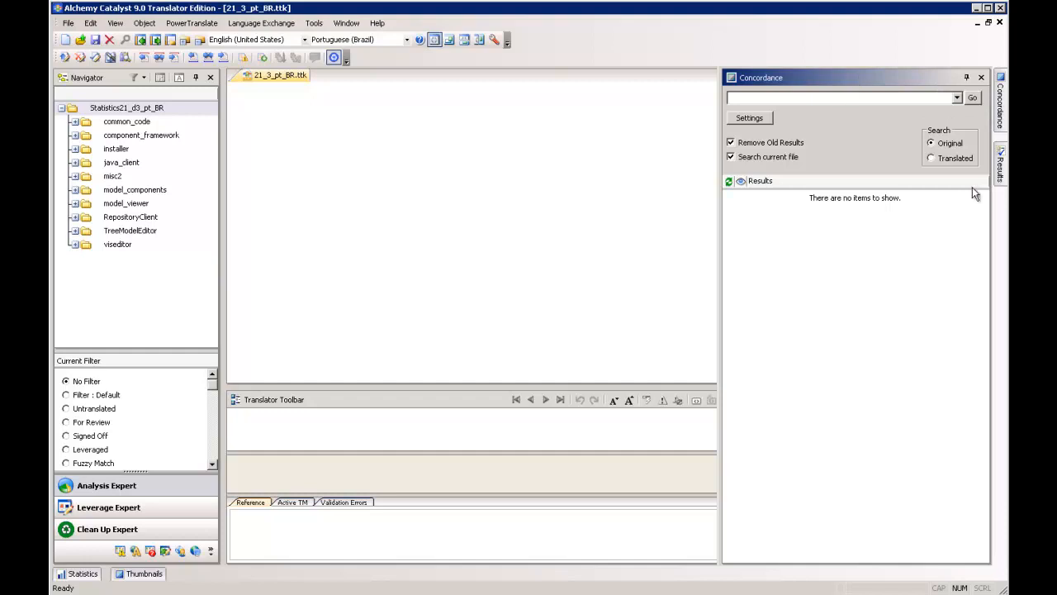
mouse_move(1000, 169)
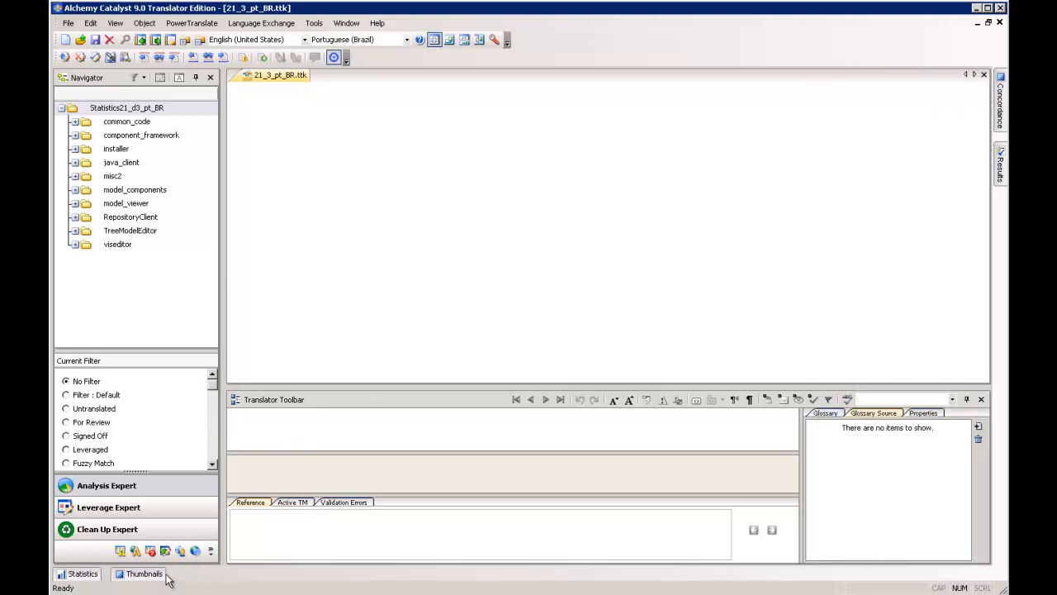
click(83, 573)
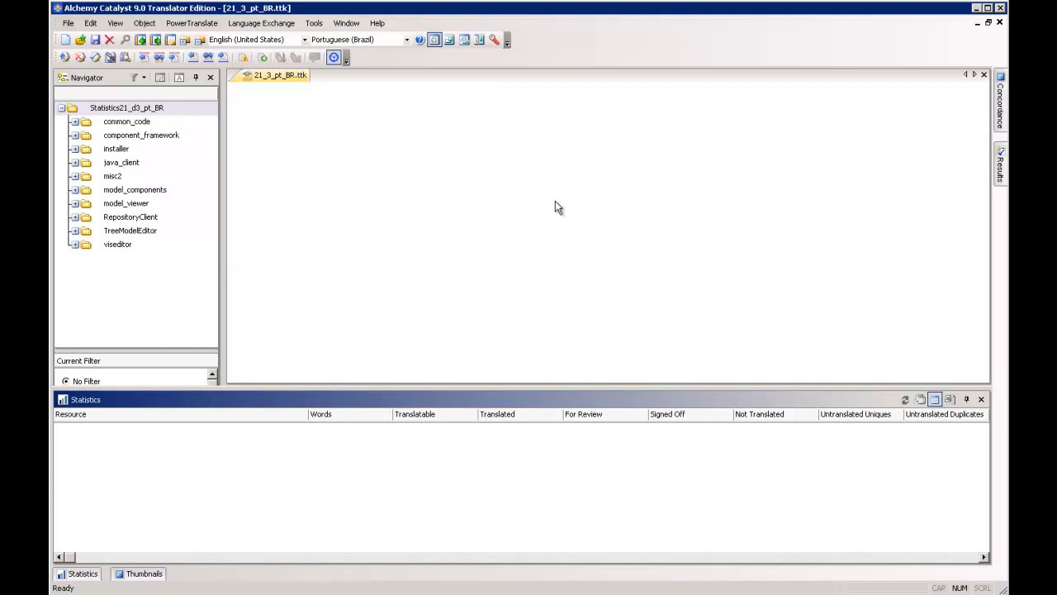
click(138, 573)
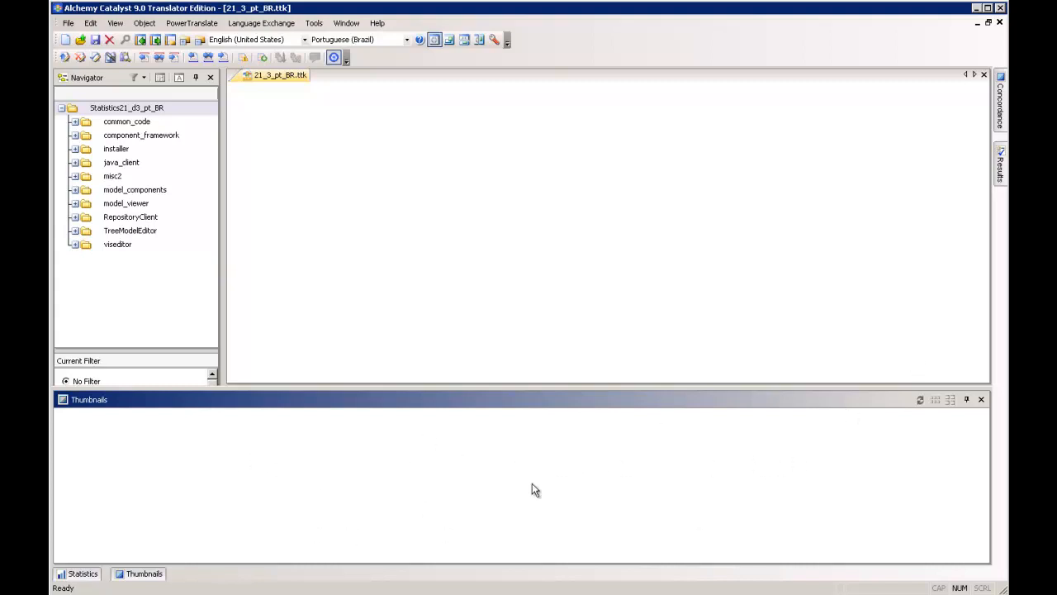
click(470, 302)
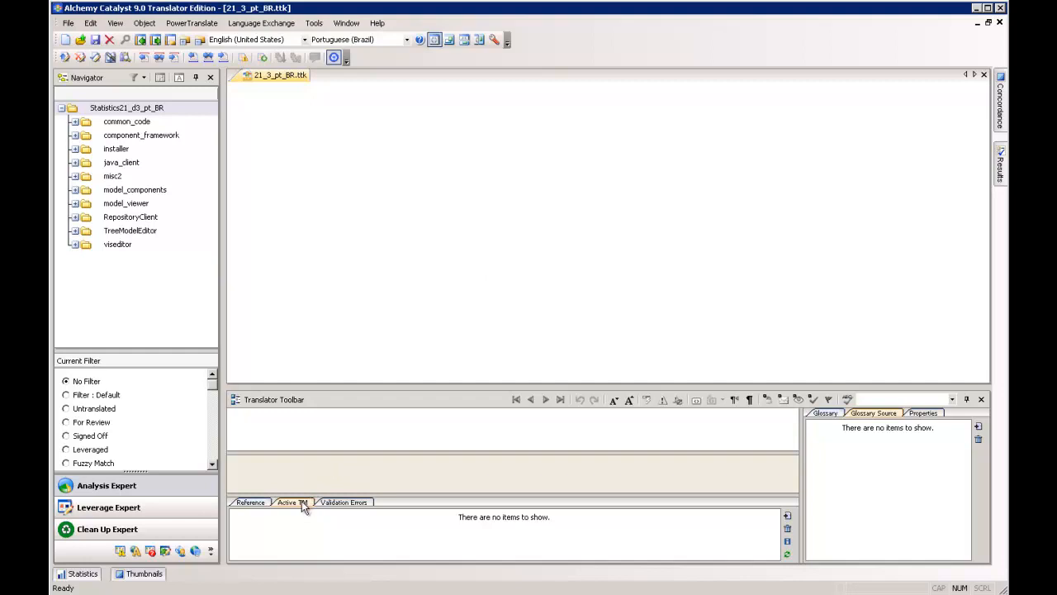
- Compare the translator's Reference view with its Active TM view
click(252, 502)
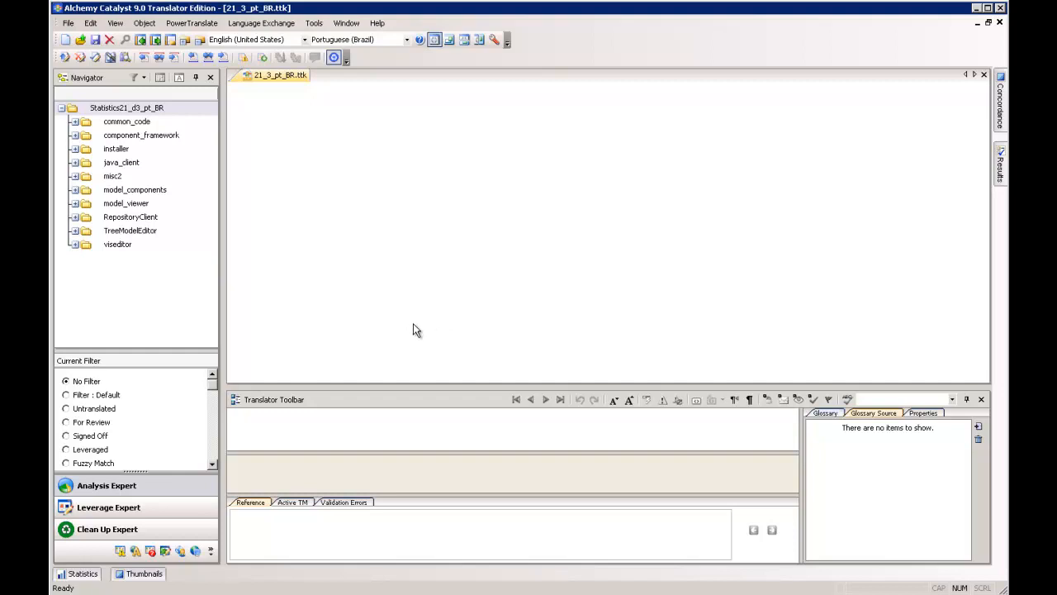
click(290, 503)
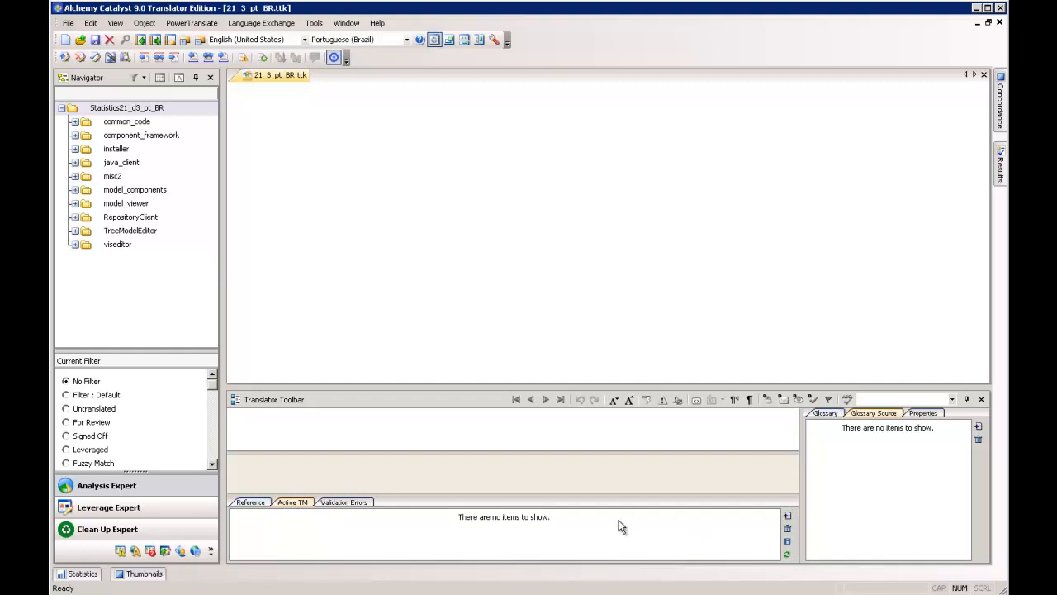
click(250, 502)
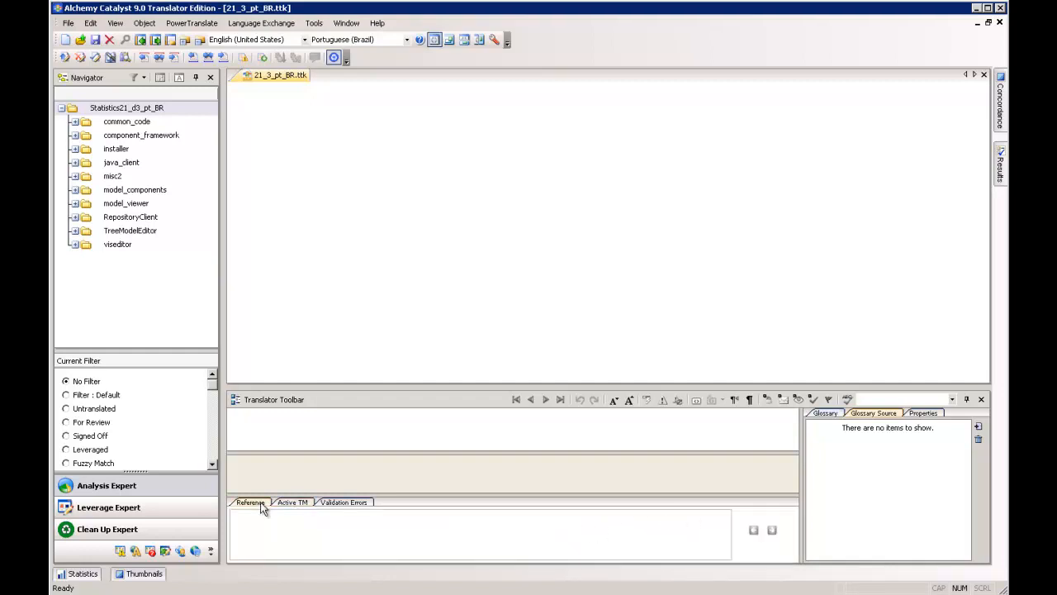
click(285, 503)
click(253, 500)
- Add the Trados Workbench memory TM_EN-PT.tmw from the Desktop's TM folder as an active translation memory
click(290, 504)
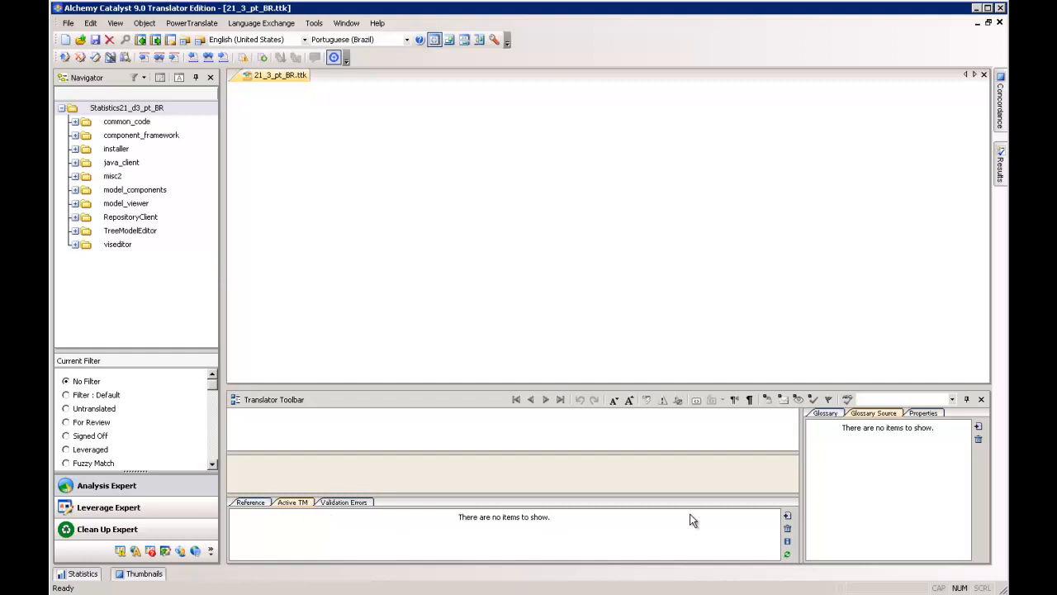
click(787, 516)
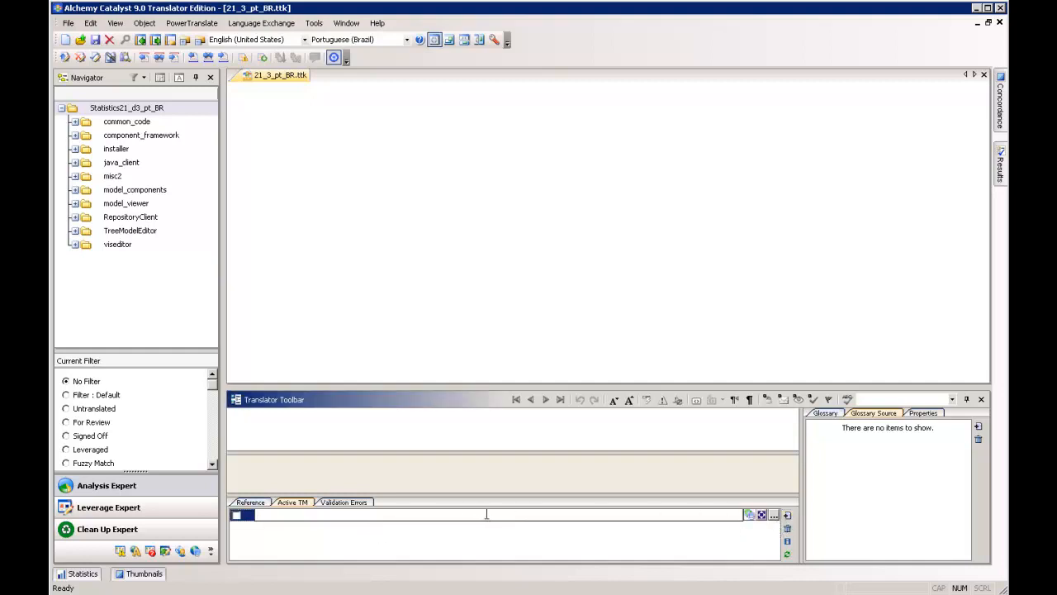
click(773, 516)
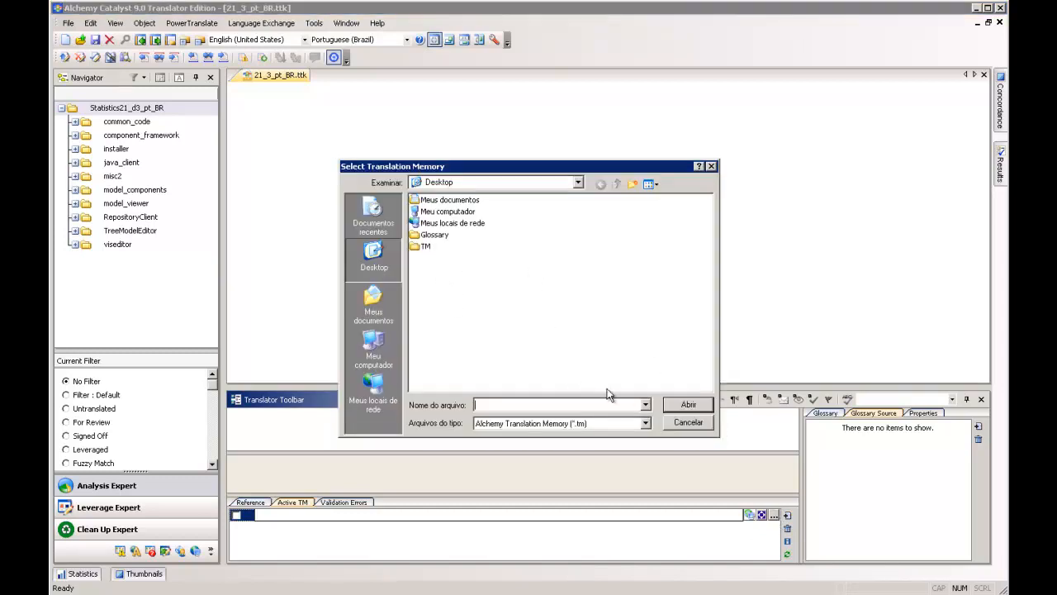
click(645, 423)
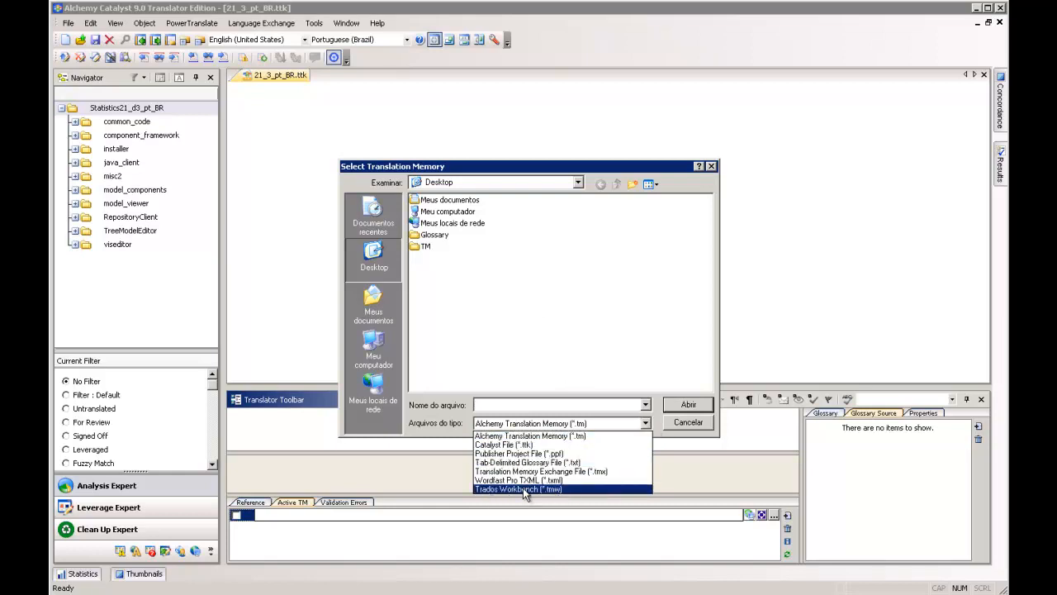
click(515, 315)
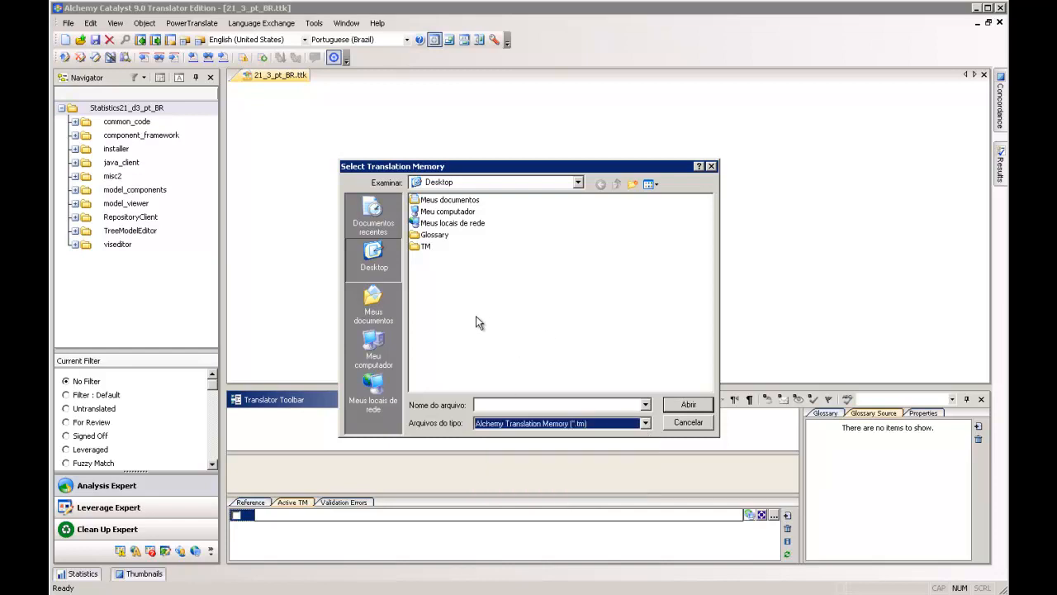
double_click(419, 244)
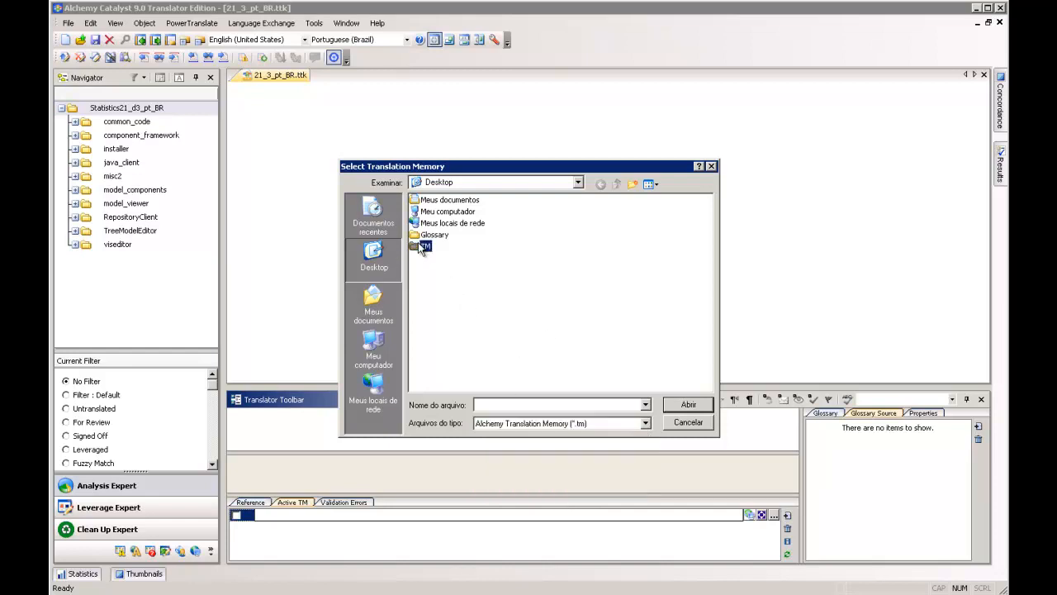
click(583, 423)
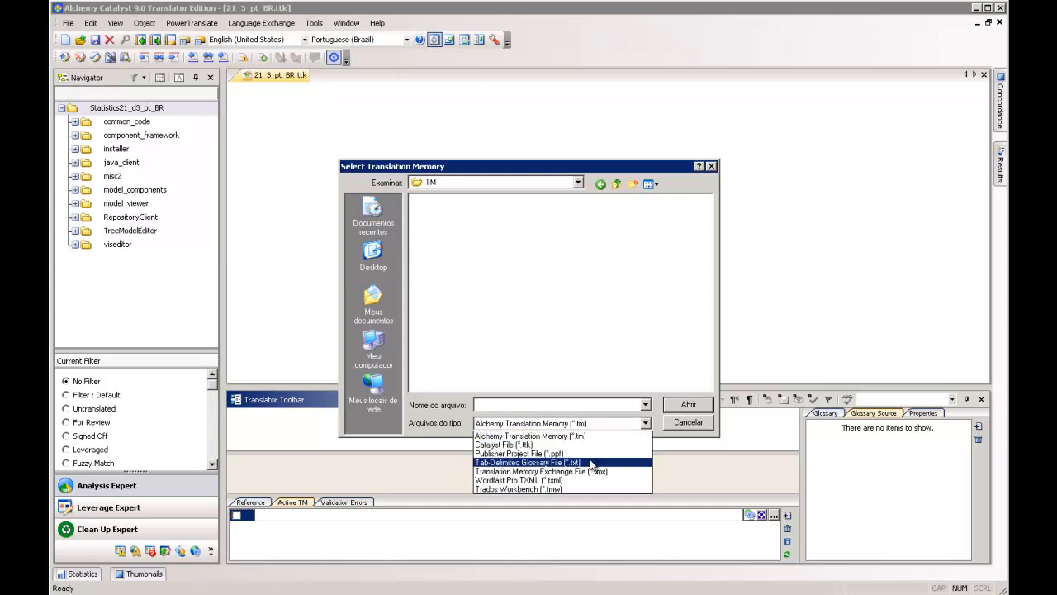
click(552, 488)
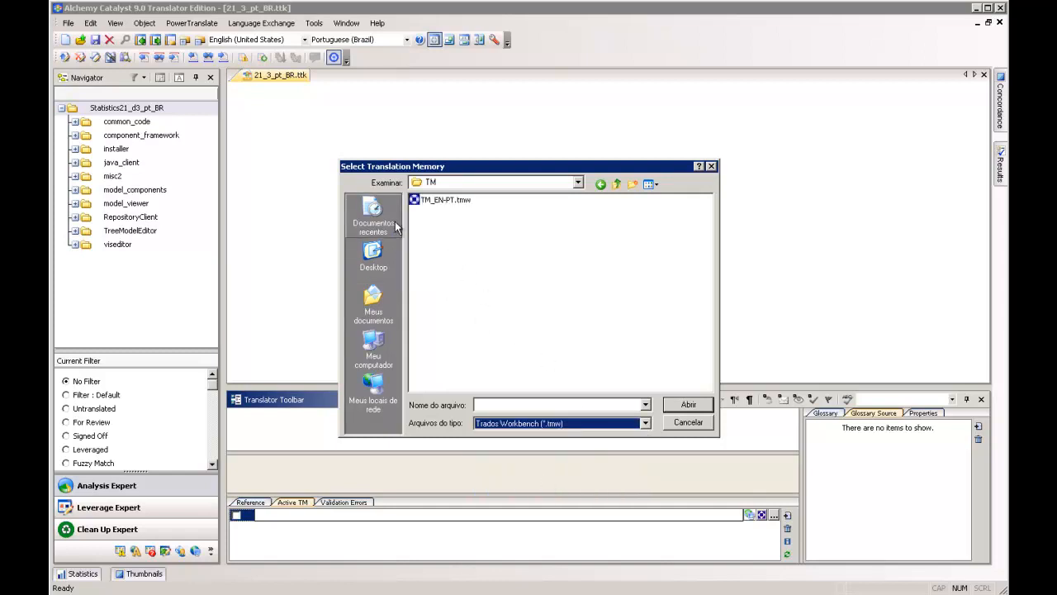
double_click(438, 200)
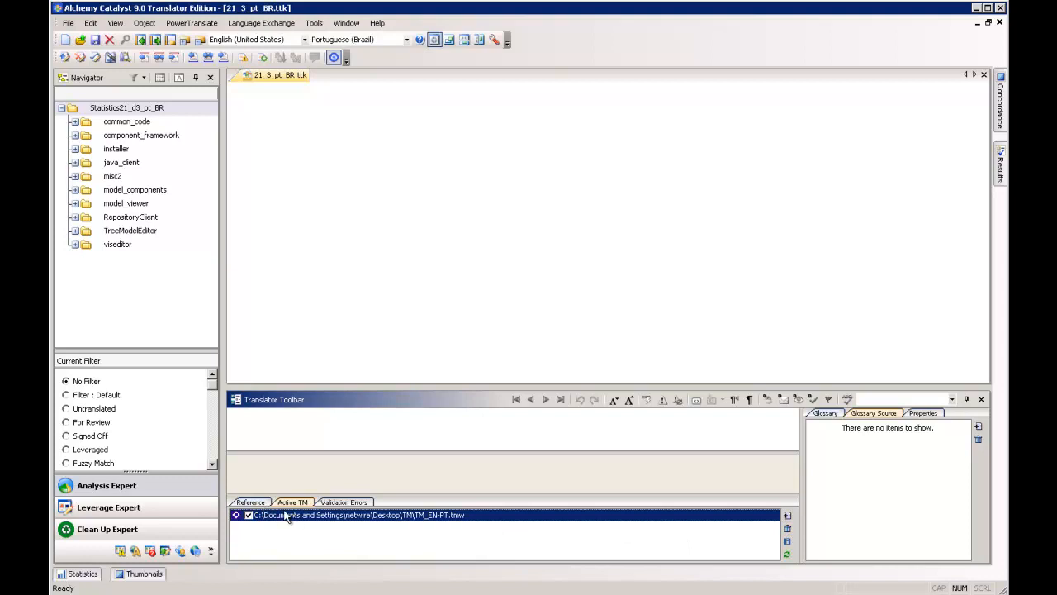
- Examine the Reference view, the glossary suggestions and the list of glossary sources
click(252, 503)
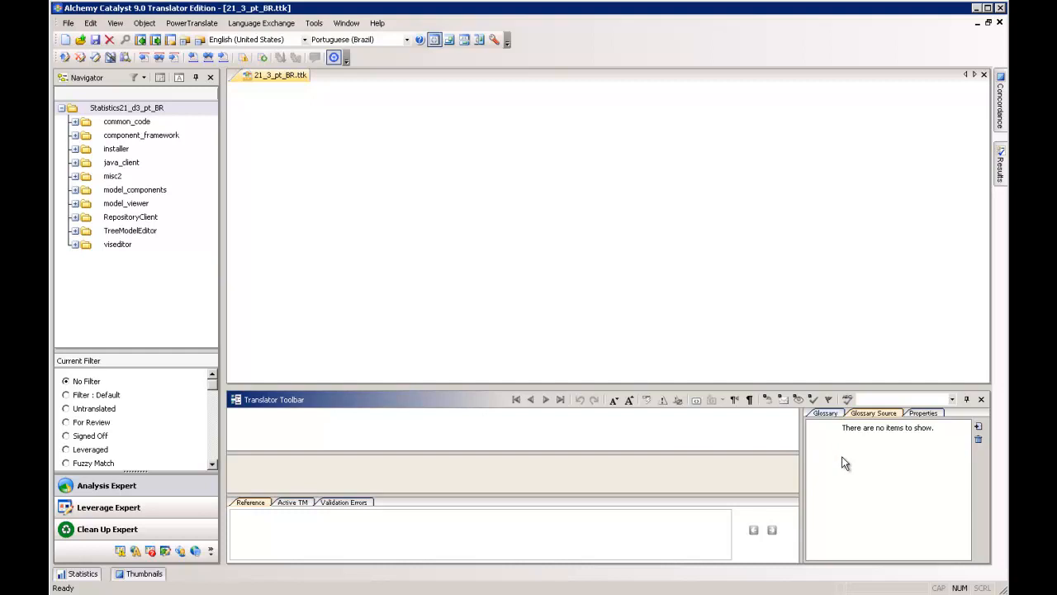
click(822, 414)
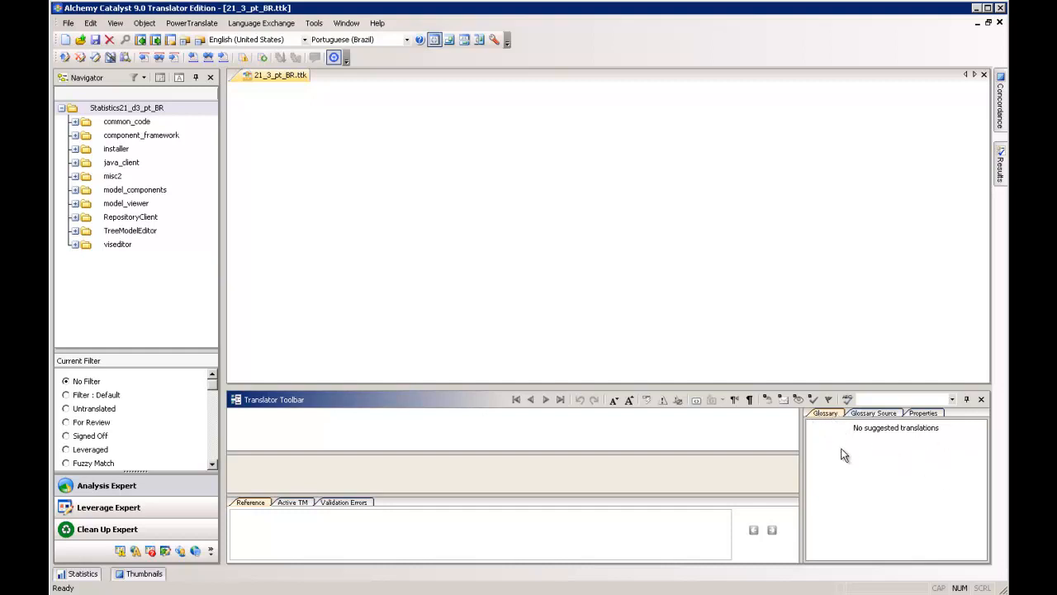
click(874, 414)
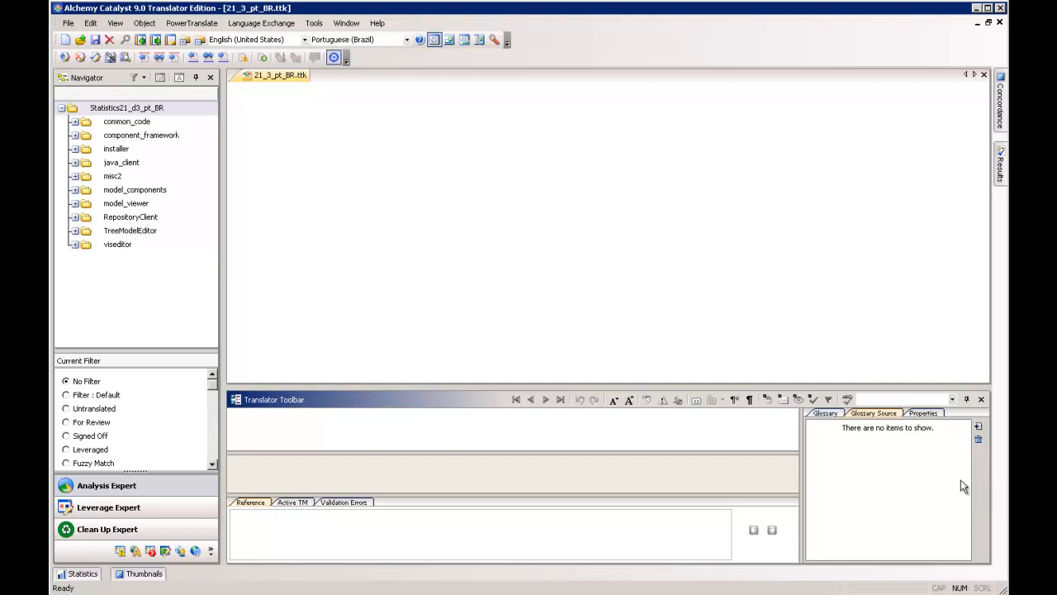
- Add Glossario.txt from the Desktop's Glossary folder as a glossary source, and return to the glossary suggestions
click(980, 427)
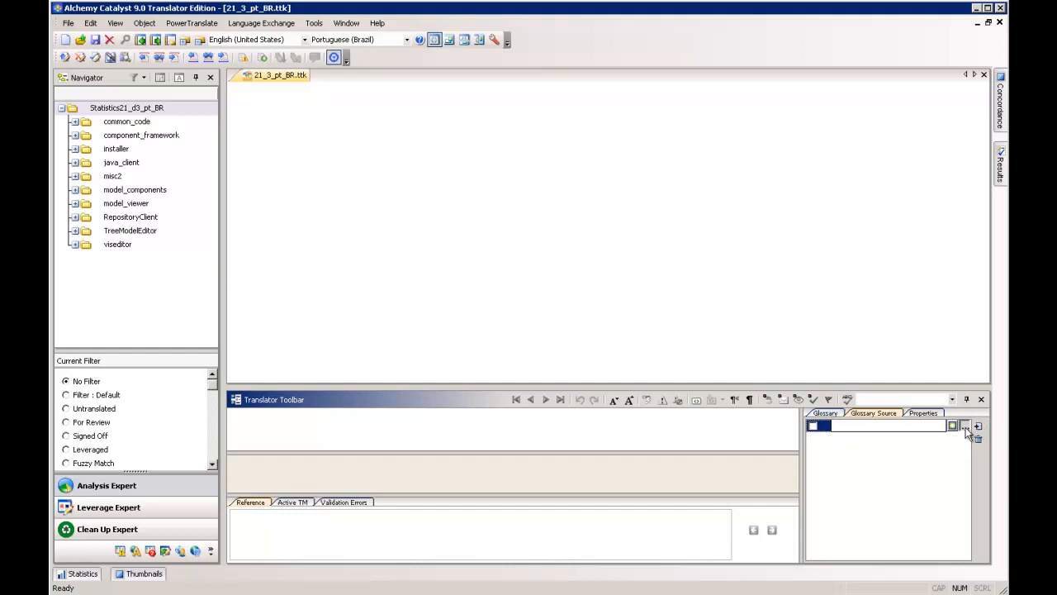
click(965, 427)
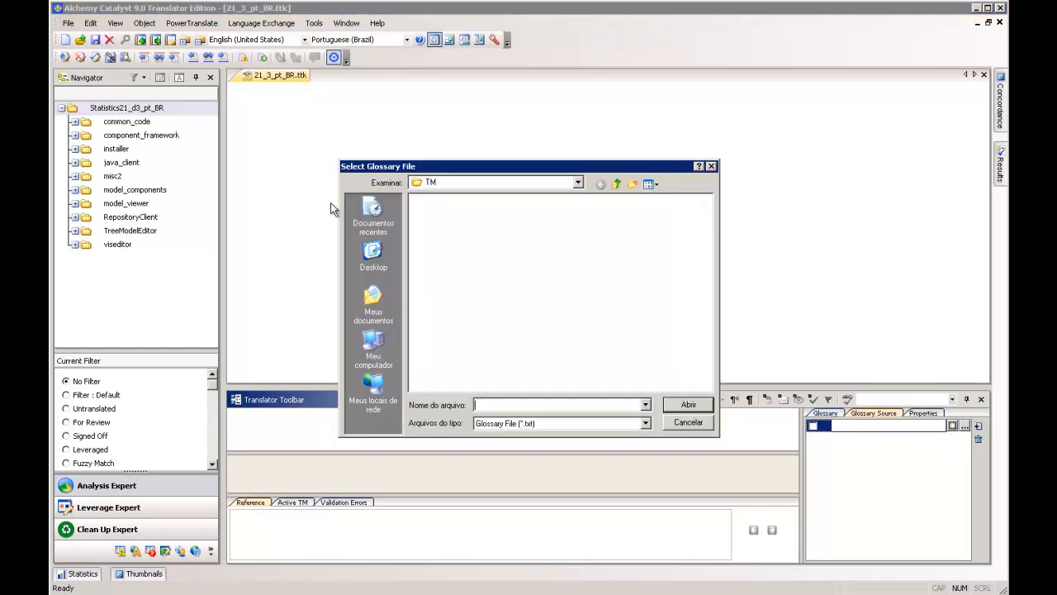
click(616, 184)
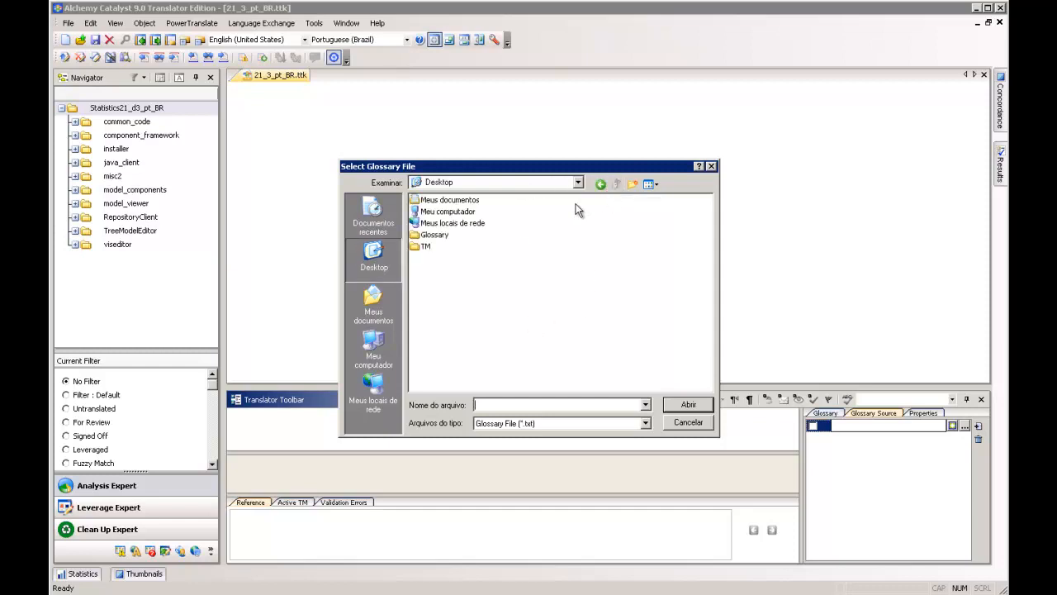
double_click(432, 237)
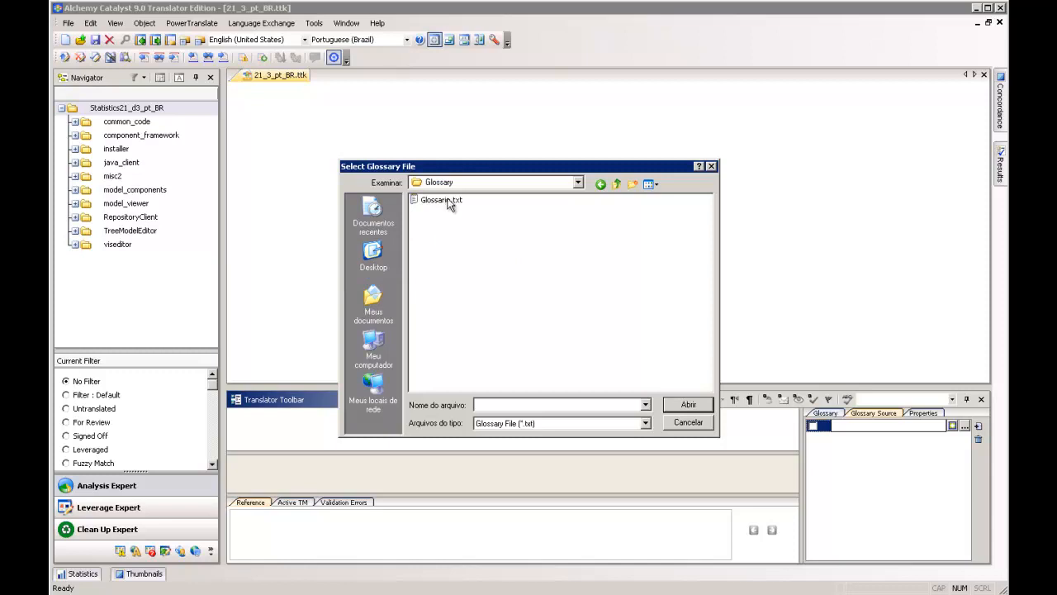
click(450, 204)
click(689, 404)
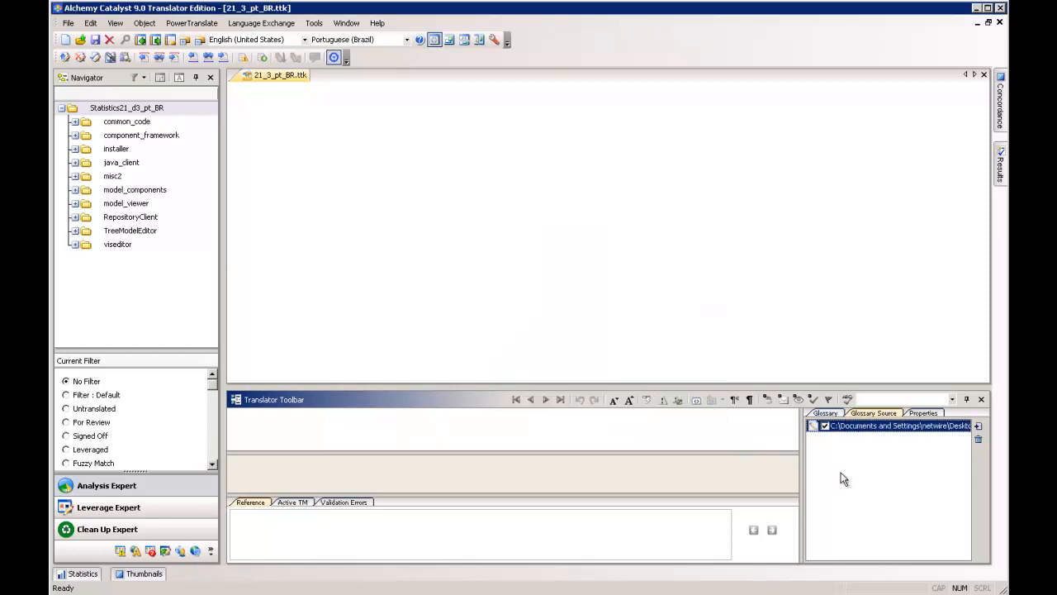
click(834, 412)
click(856, 413)
click(838, 412)
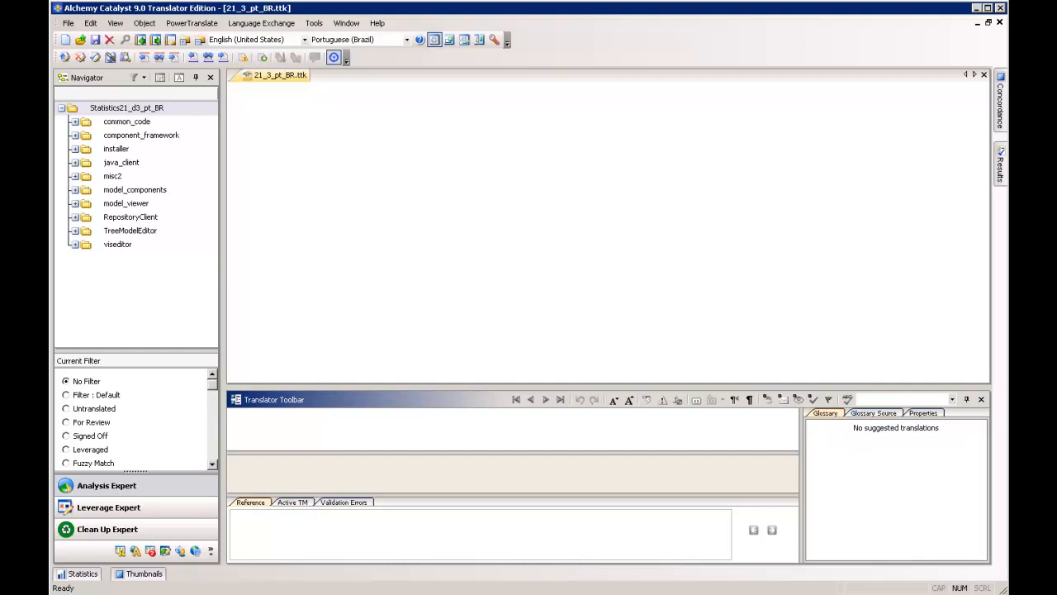
- Expand the common_code branch through syntaxeditor, resources, src and com, and open the string file at its end
click(70, 207)
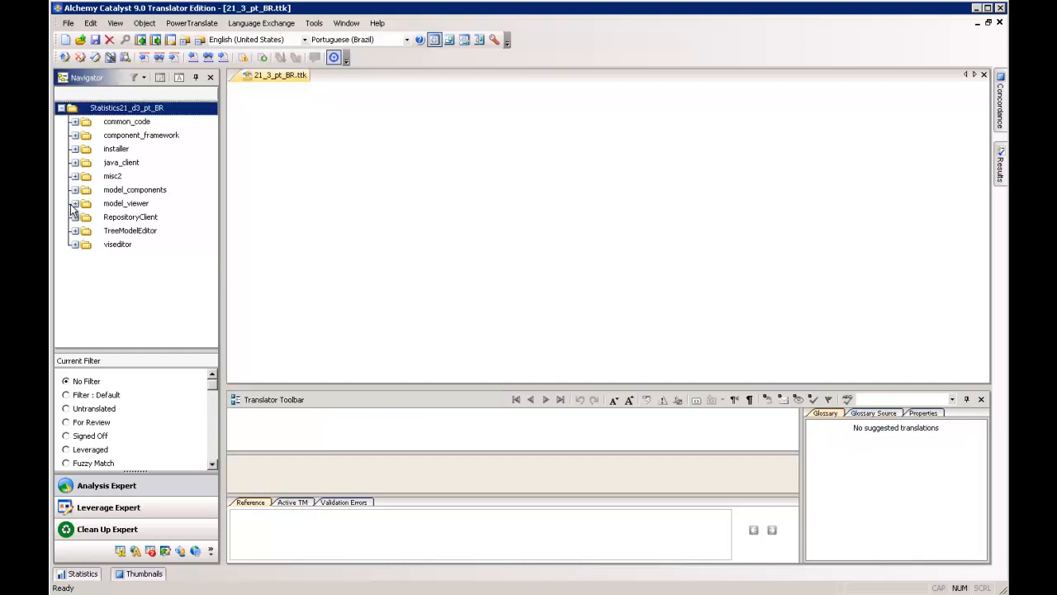
click(80, 124)
click(75, 121)
click(88, 135)
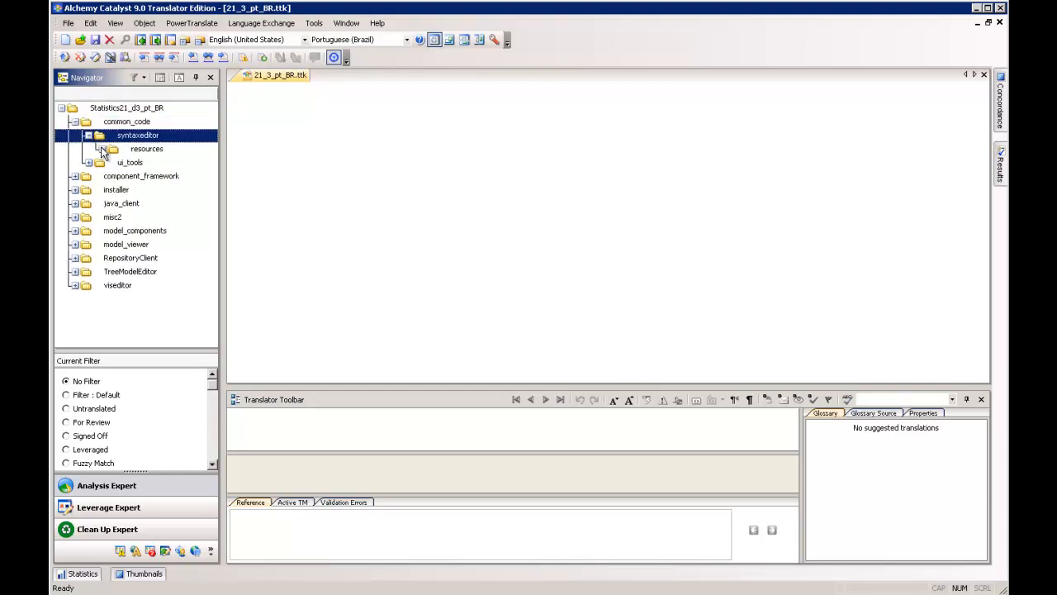
click(101, 148)
click(116, 163)
click(129, 176)
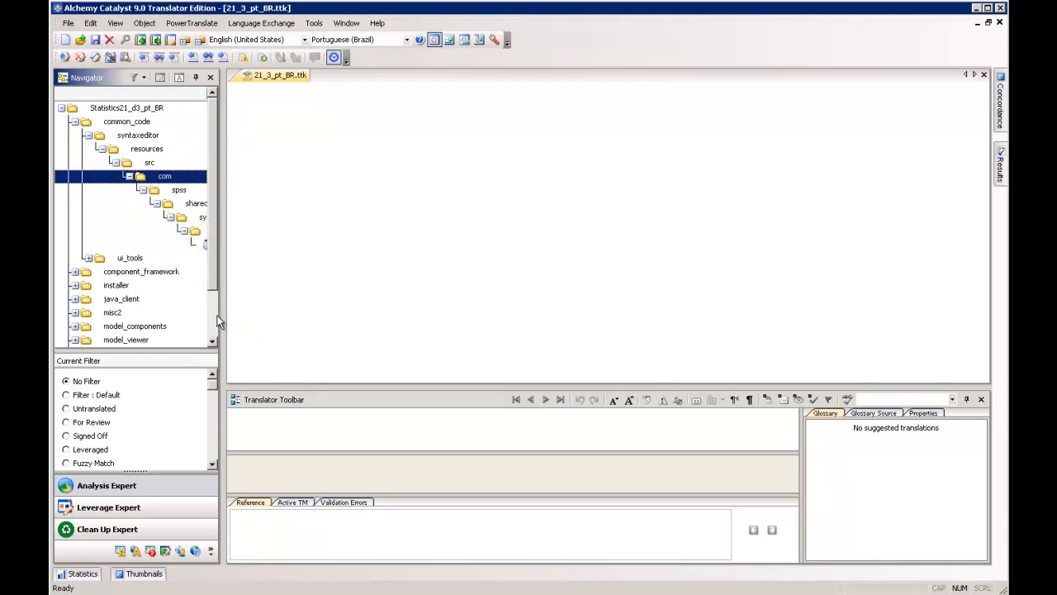
click(202, 246)
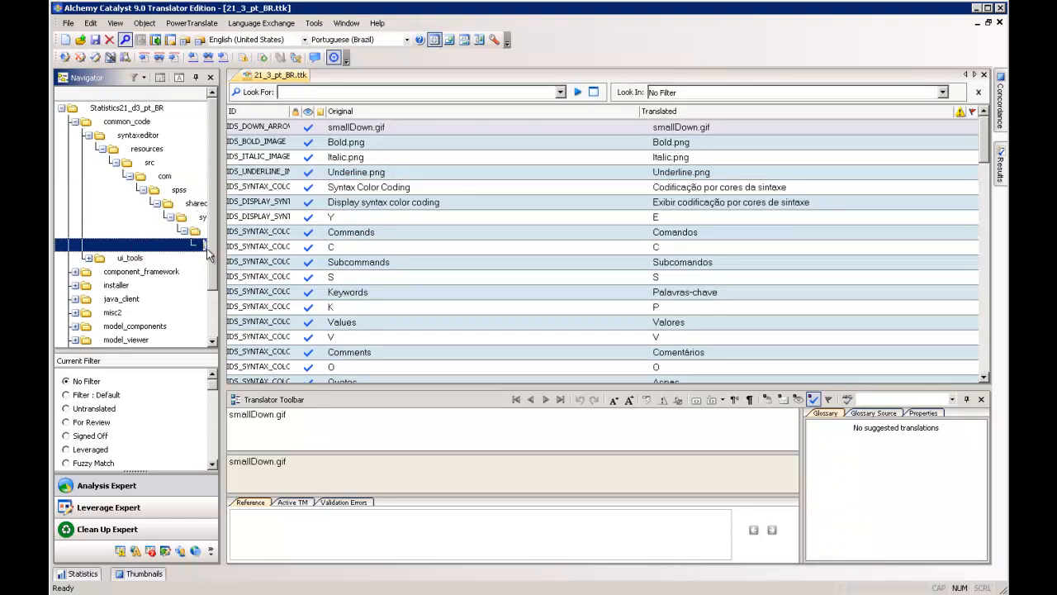
- Collapse the common_code folder and check the other project folders, from component_framework to model_viewer
click(75, 122)
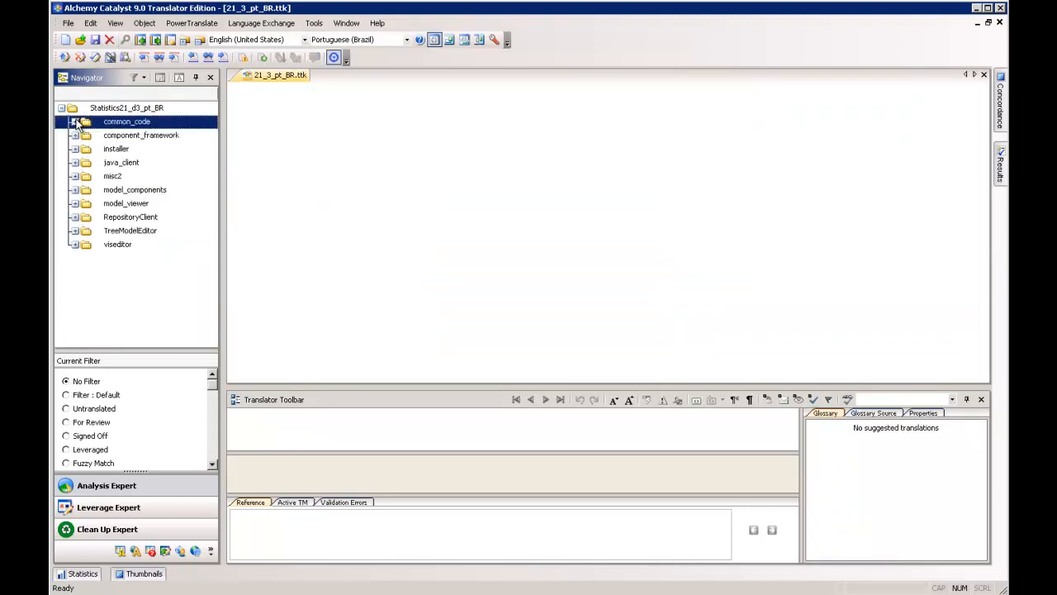
click(140, 137)
click(124, 152)
click(118, 176)
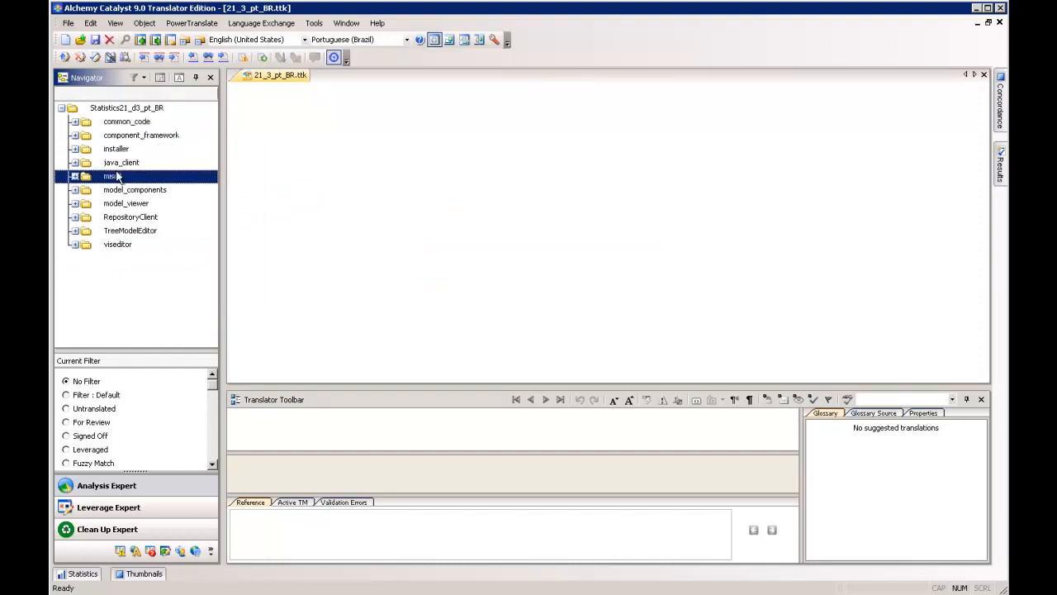
click(122, 190)
click(122, 205)
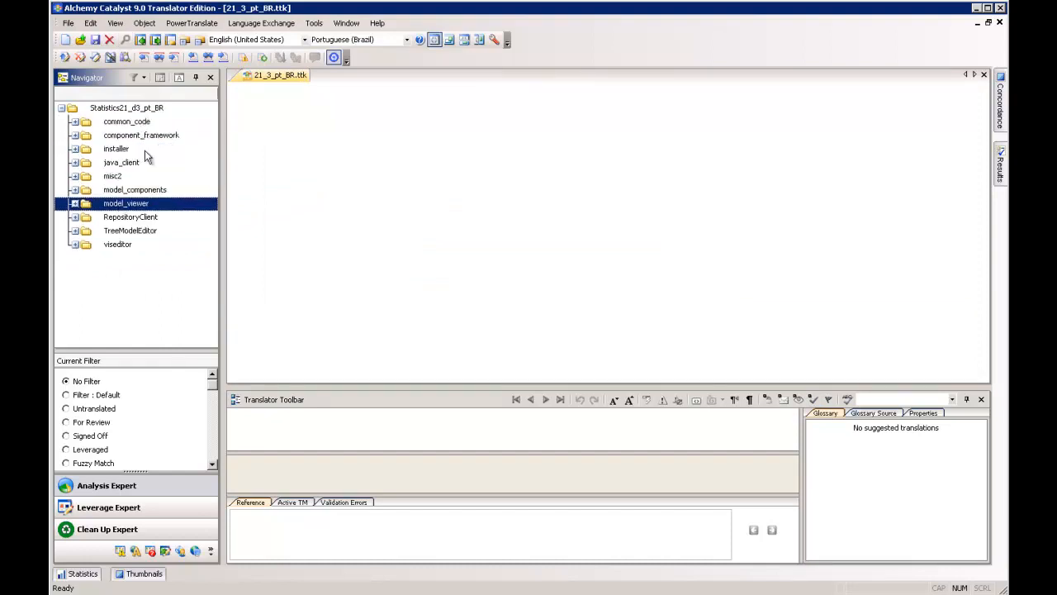
- Show all strings of the model_viewer folder and of the whole Statistics21_d3_pt_BR project
click(179, 78)
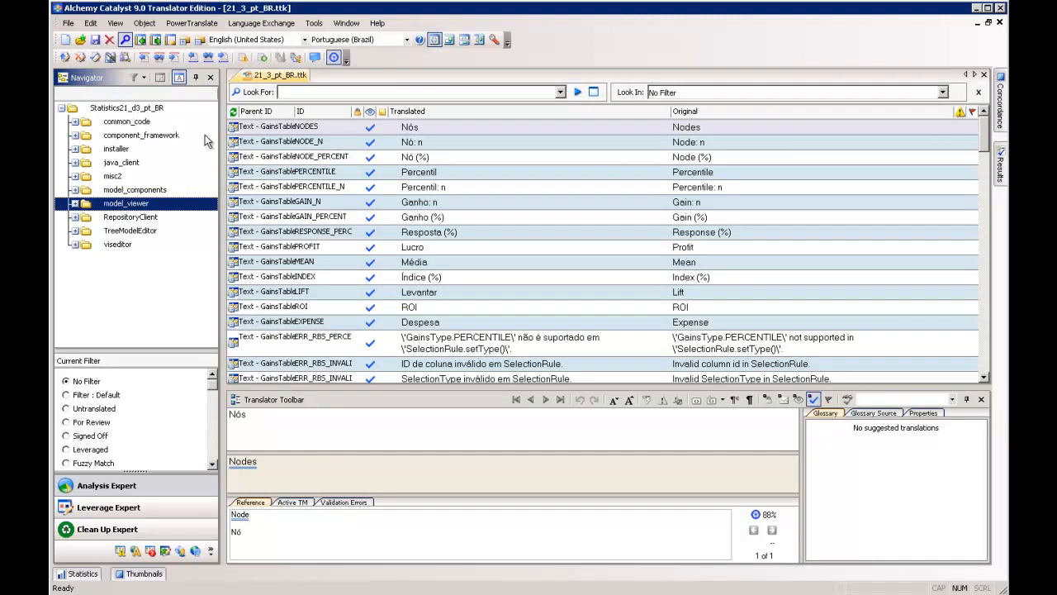
click(107, 111)
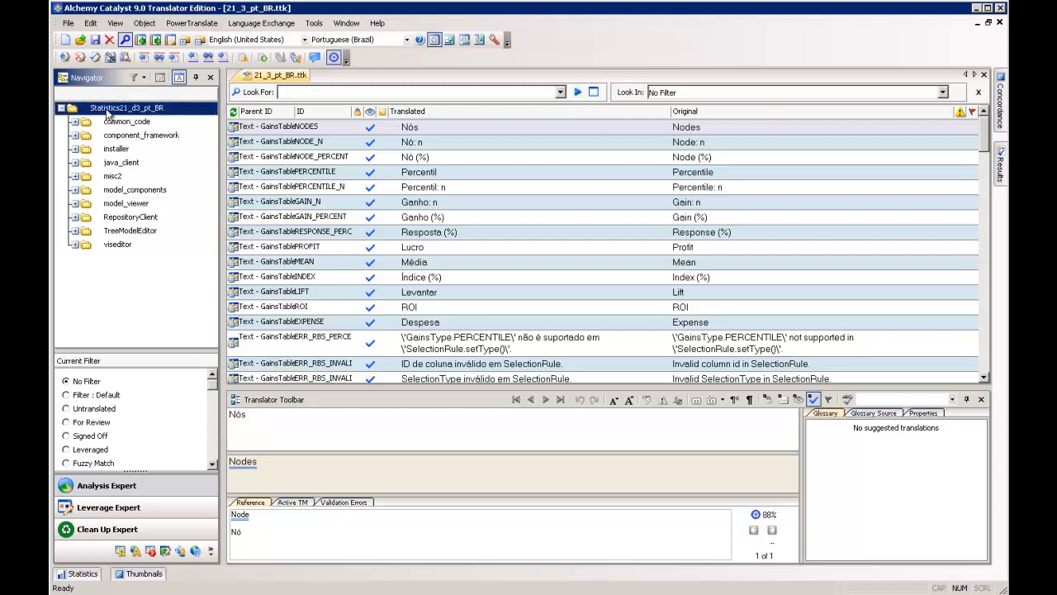
click(179, 78)
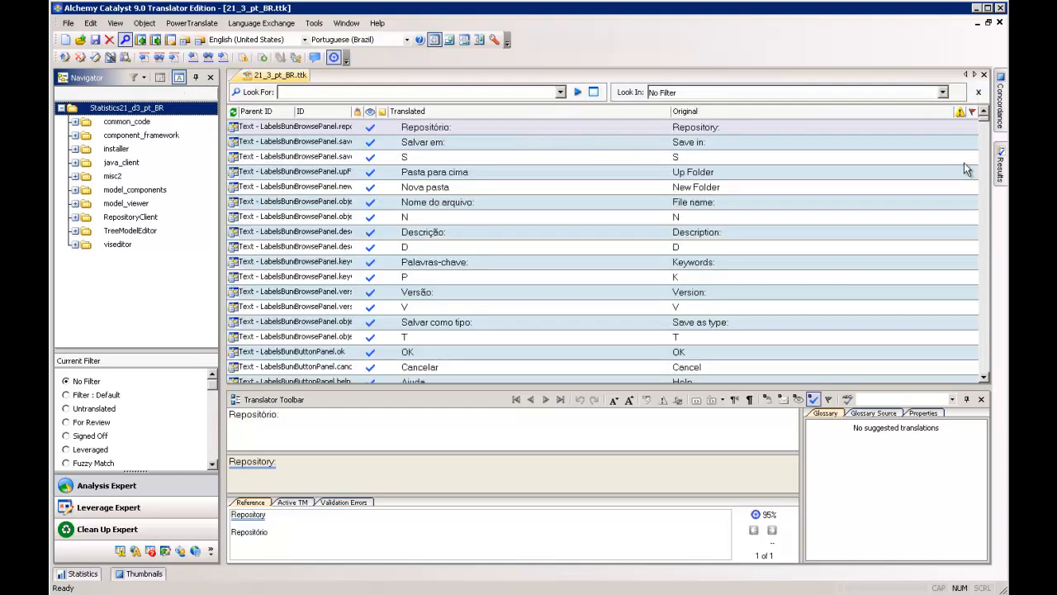
mouse_move(987, 121)
mouse_down()
mouse_move(985, 185)
mouse_move(988, 121)
mouse_up()
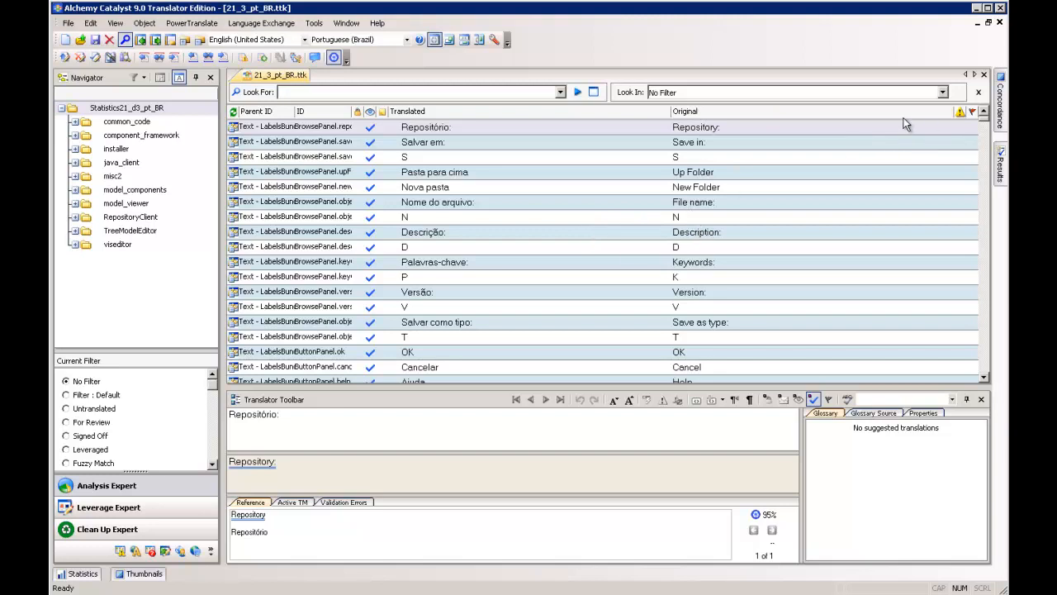
- Filter the project's strings by Untranslated, followed by For Review
mouse_move(213, 396)
mouse_down()
mouse_move(213, 450)
mouse_move(220, 386)
mouse_up()
click(66, 382)
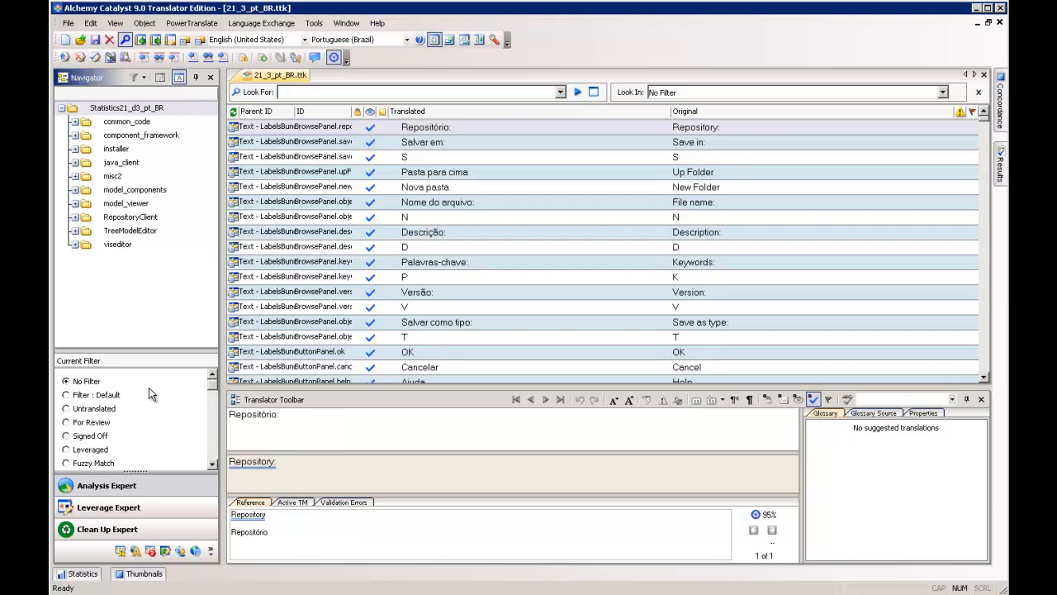
click(213, 467)
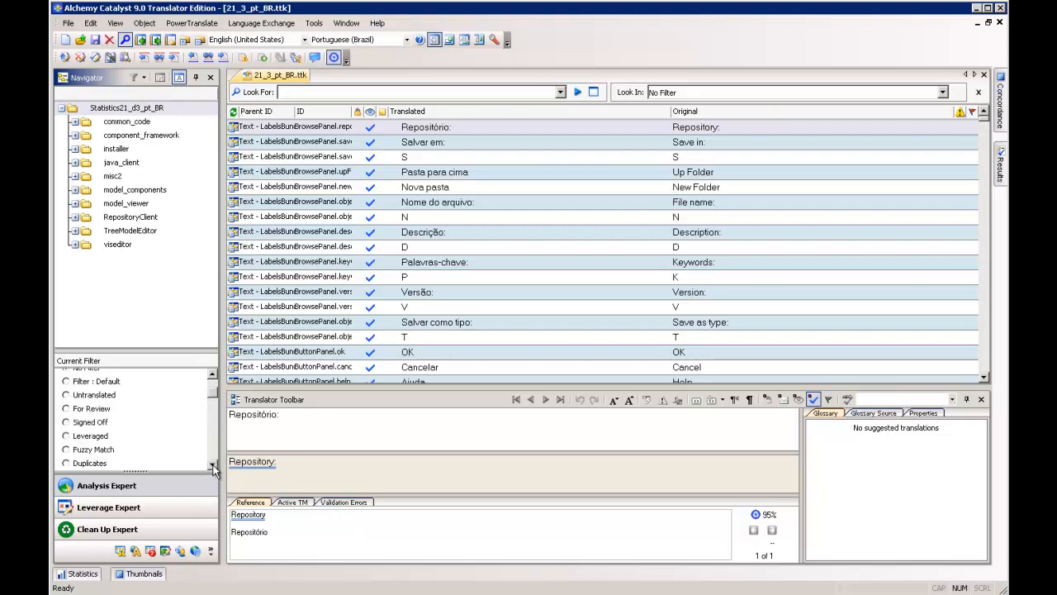
click(213, 375)
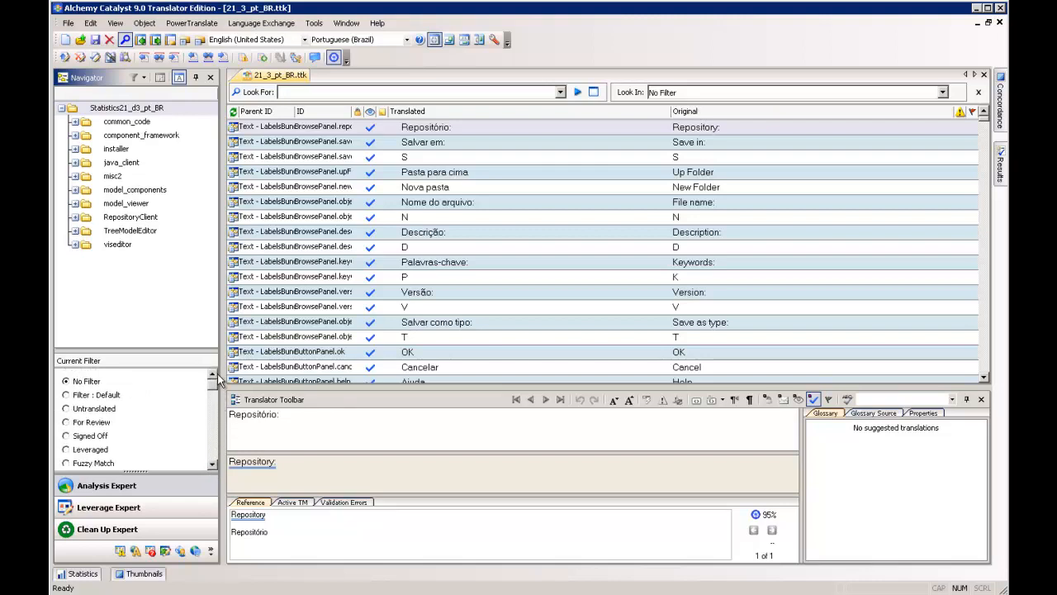
click(67, 409)
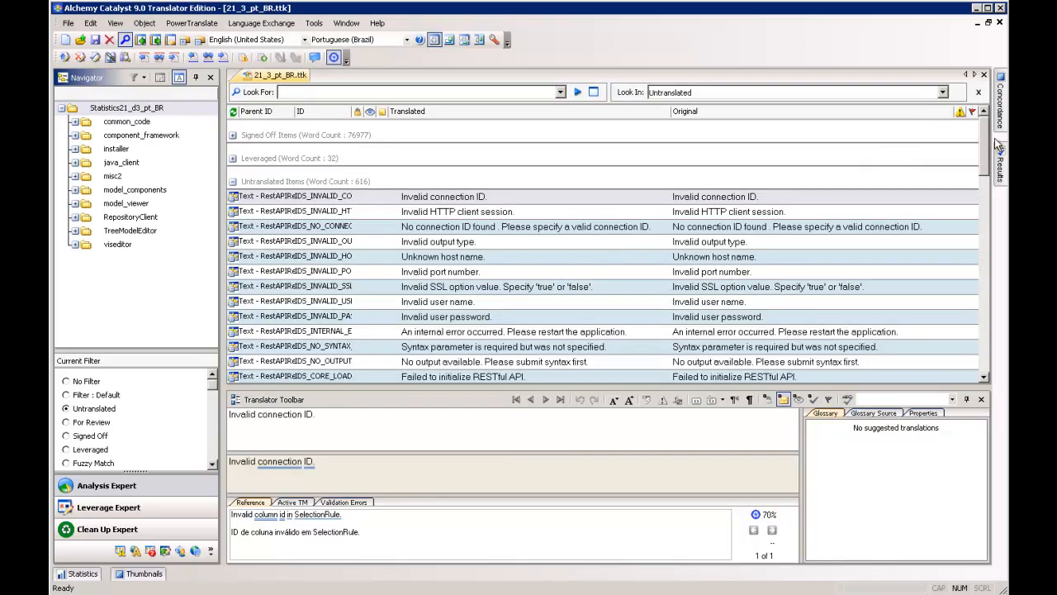
drag(988, 149, 974, 126)
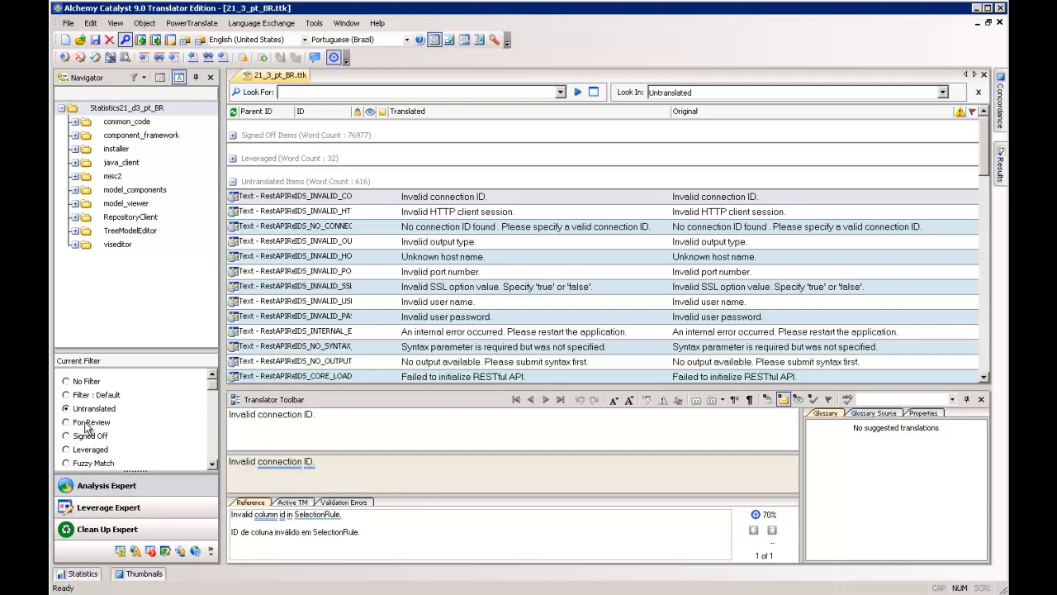
click(66, 422)
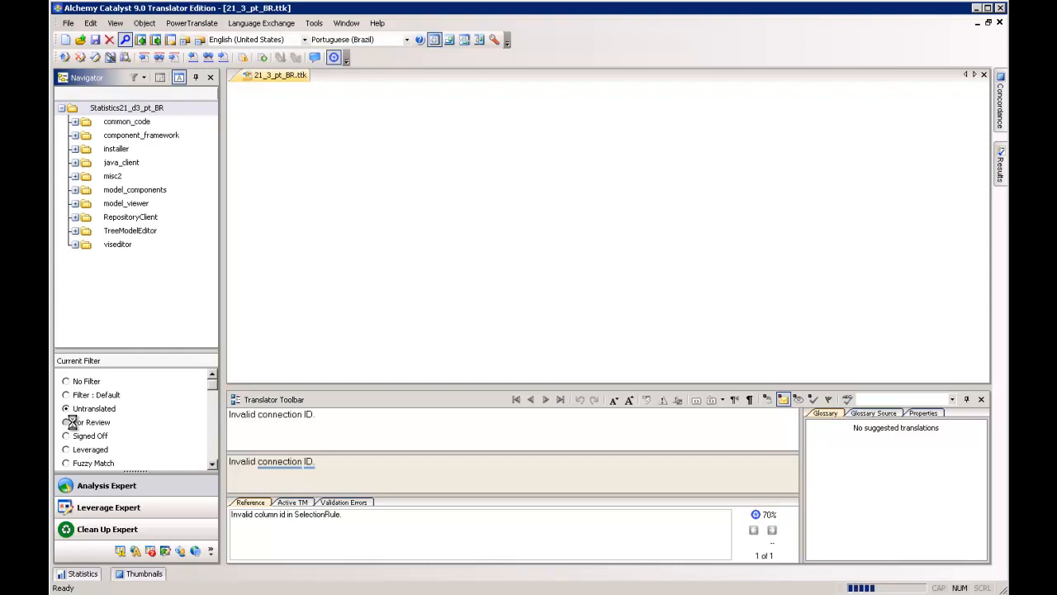
click(72, 422)
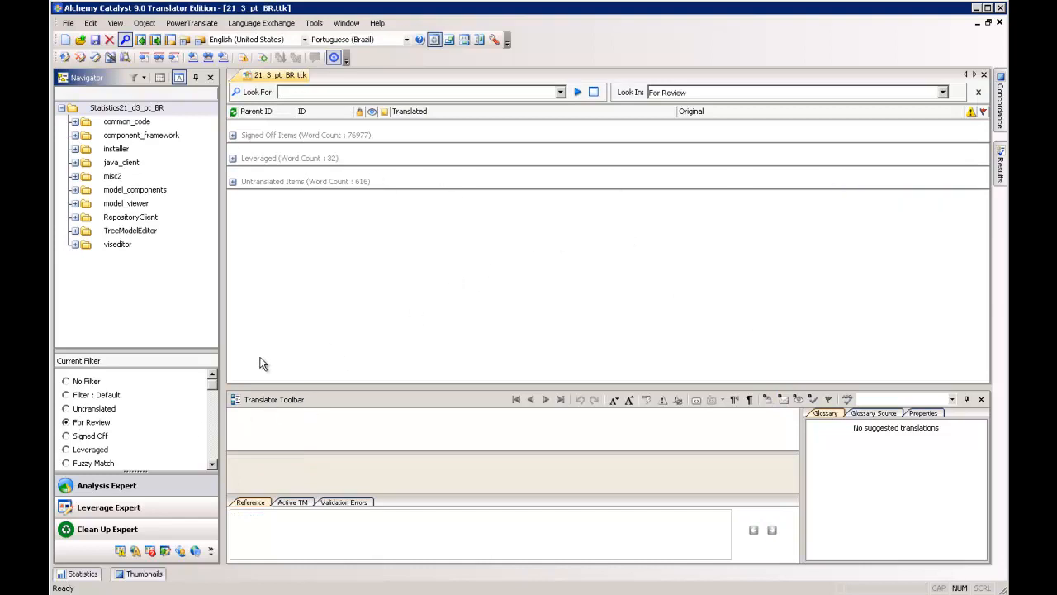
- Apply the Parent ID filter to the project's strings
click(212, 465)
click(211, 465)
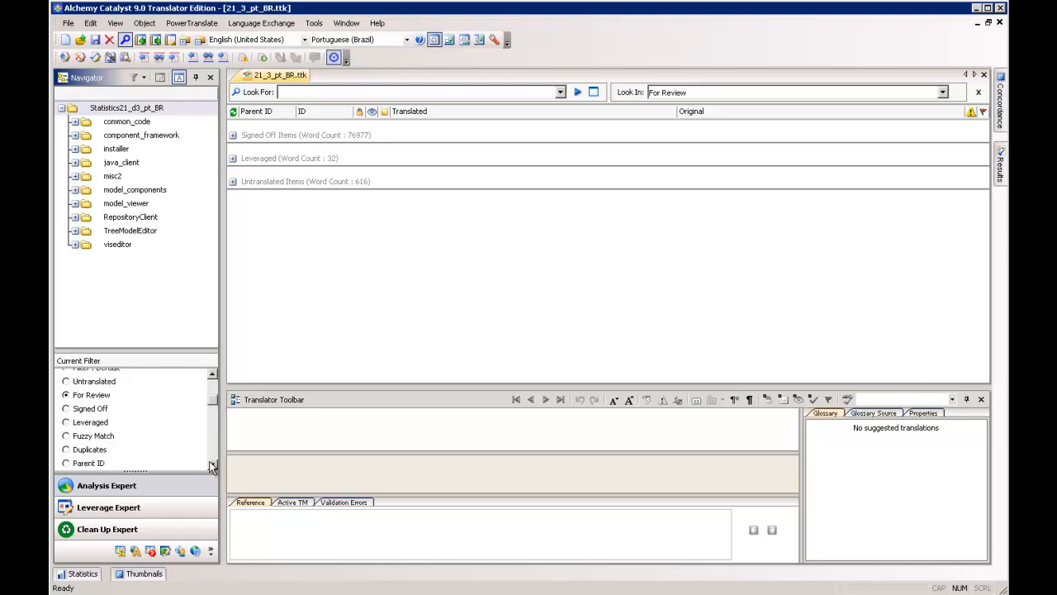
click(211, 465)
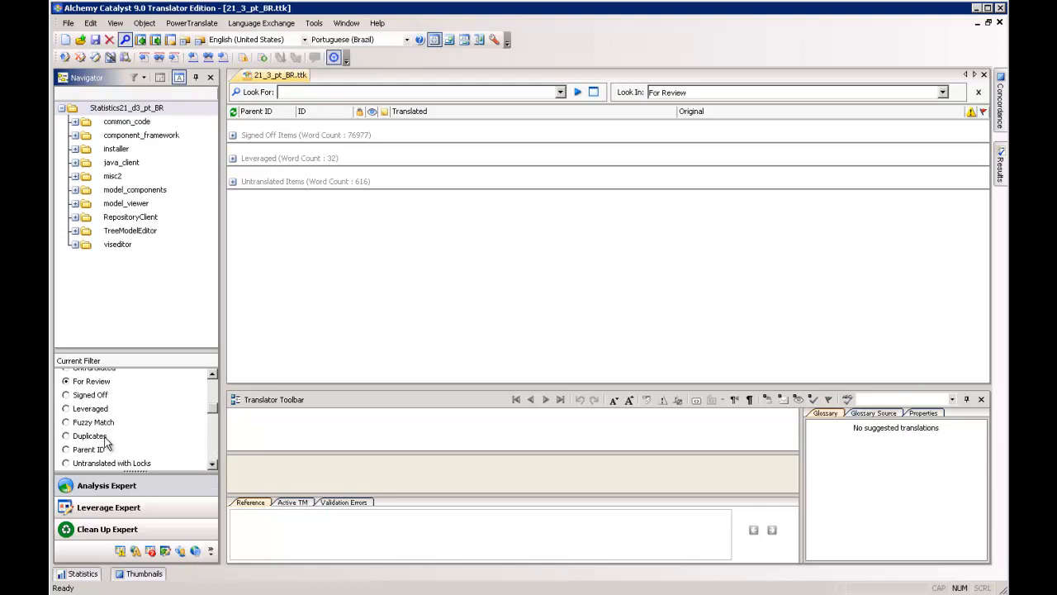
click(212, 464)
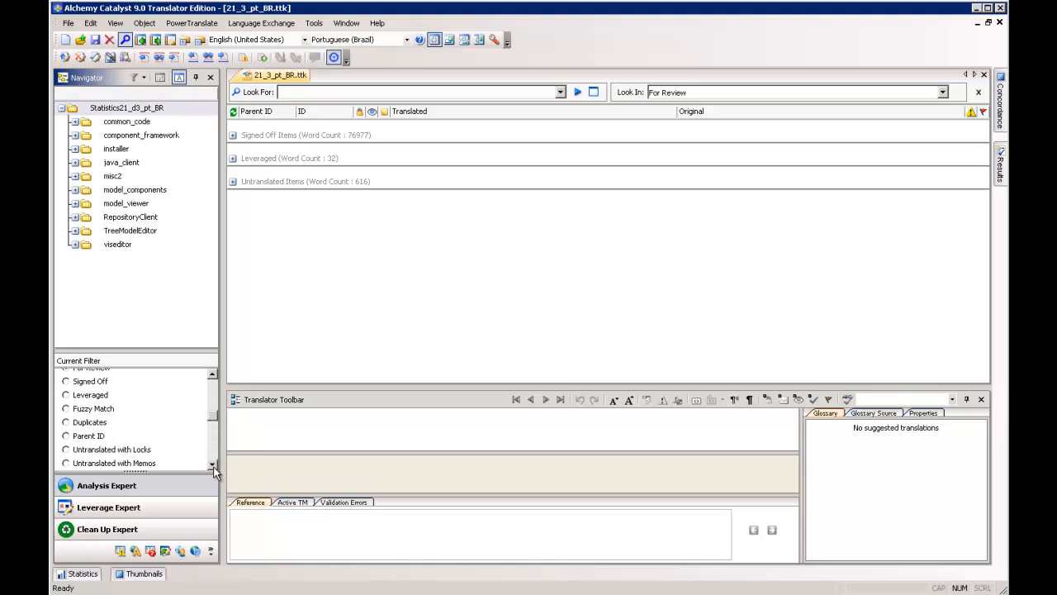
click(212, 465)
click(213, 464)
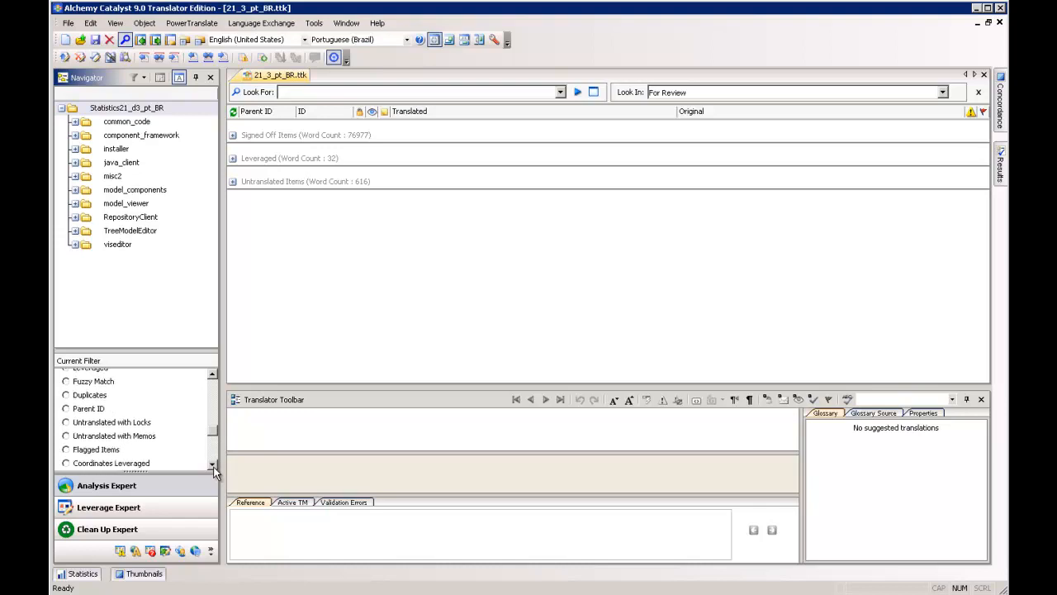
click(92, 408)
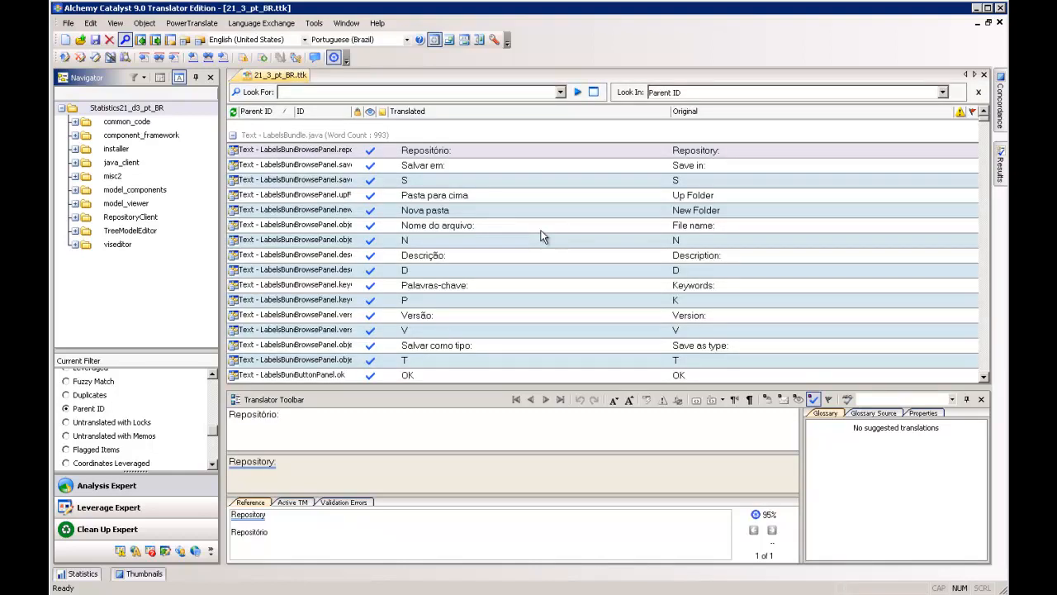
- Look through the original and translated strings grouped under LabelsBundle.java
key(Down)
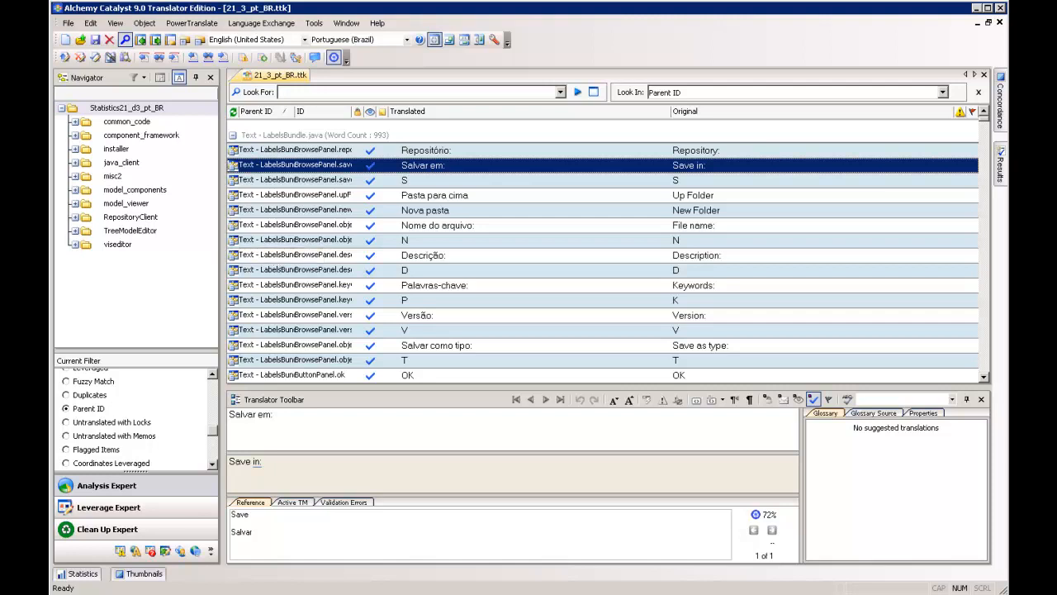
click(987, 270)
click(987, 270)
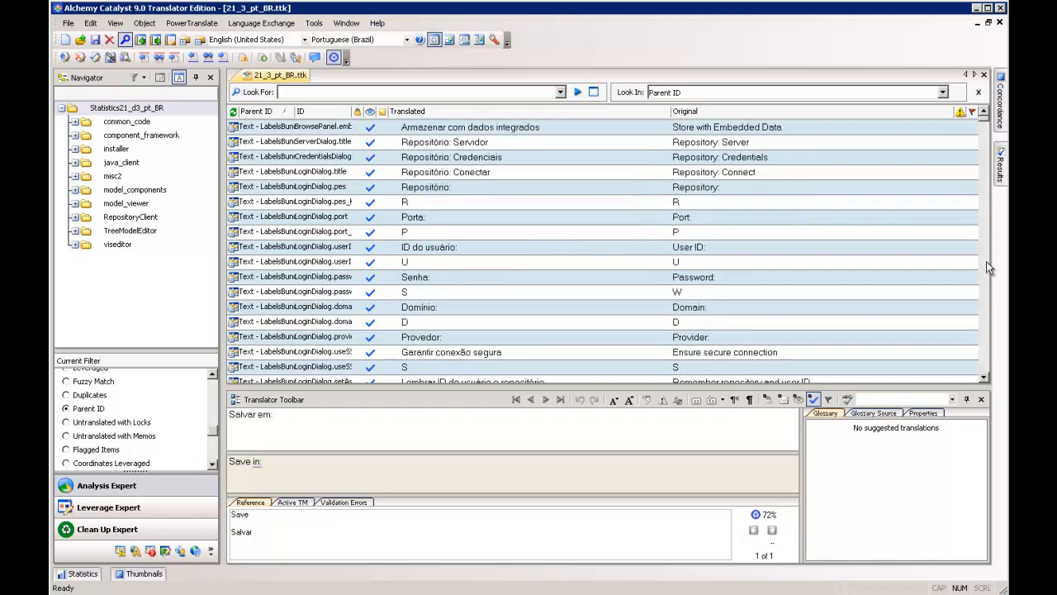
click(988, 270)
click(988, 270)
click(987, 270)
click(987, 270)
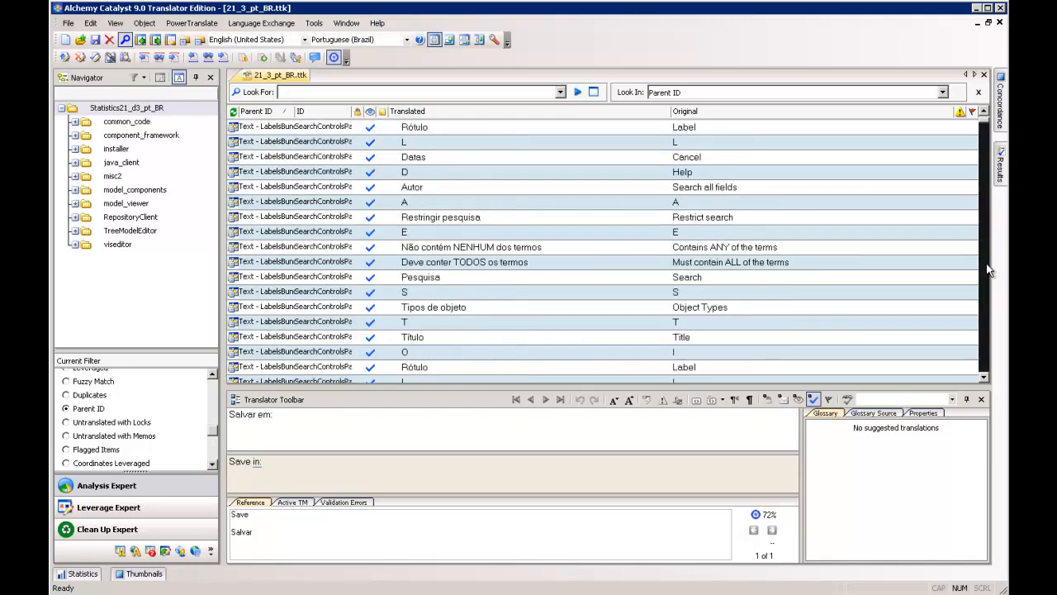
click(988, 270)
click(987, 270)
click(988, 270)
click(988, 270)
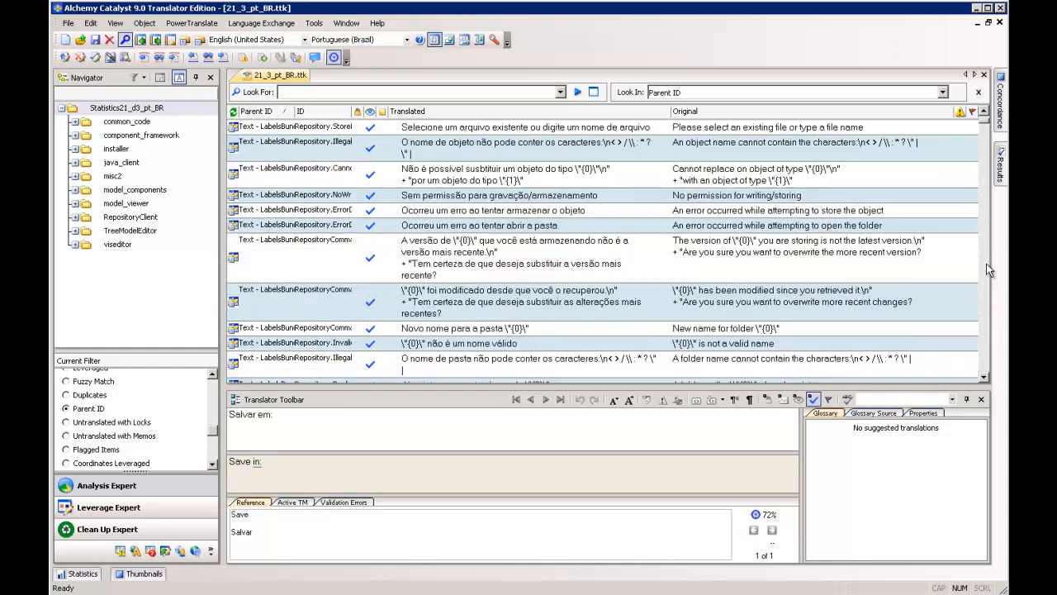
- Widen the Parent ID column to fit the full file names and select the string about characters an object name cannot contain
drag(295, 110, 370, 117)
click(301, 154)
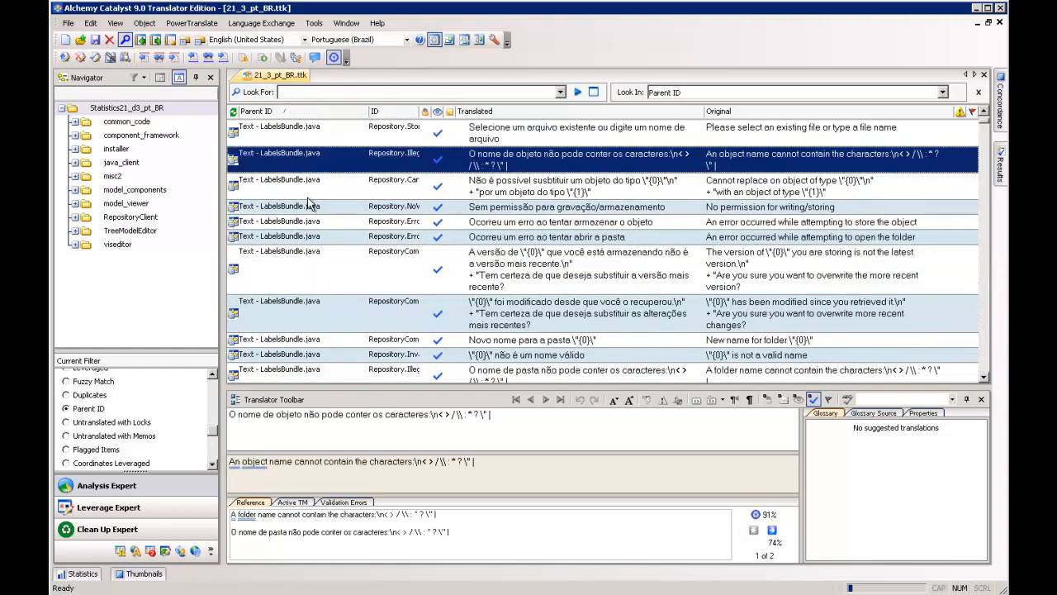
- Examine the strings listed by Parent ID across LabelsBundle.java, TreeEditorRes.java and CommonDlgResBundle.java
click(304, 182)
click(307, 206)
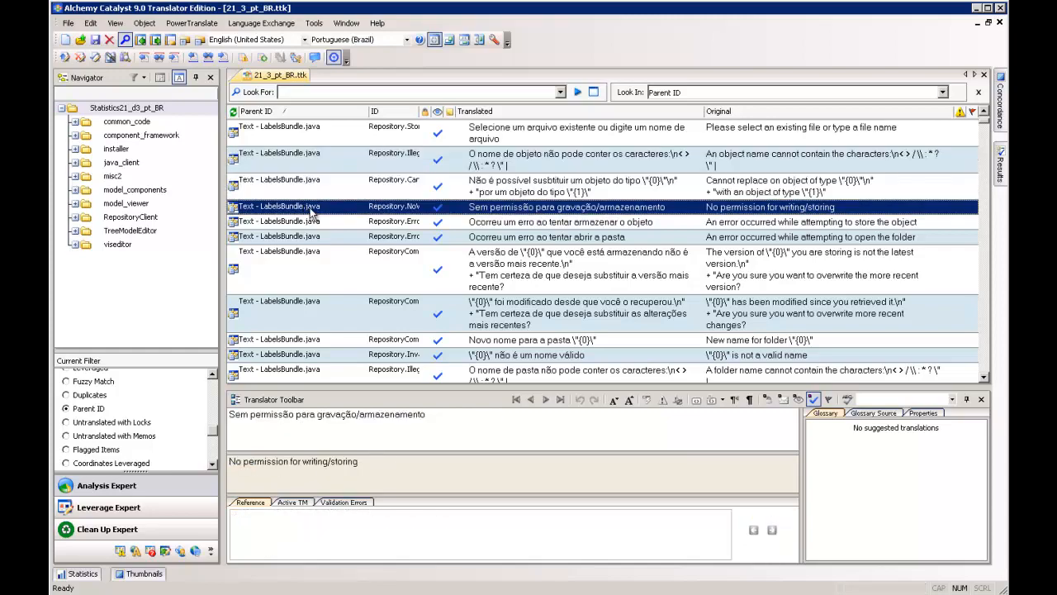
scroll(312, 213, down, 2)
scroll(313, 217, down, 10)
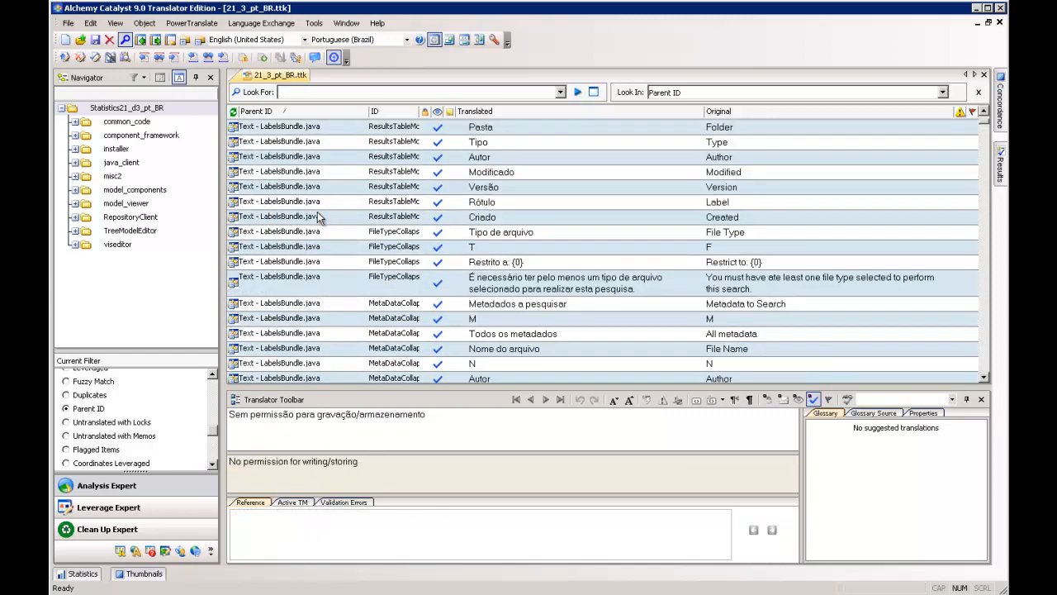
scroll(322, 216, down, 12)
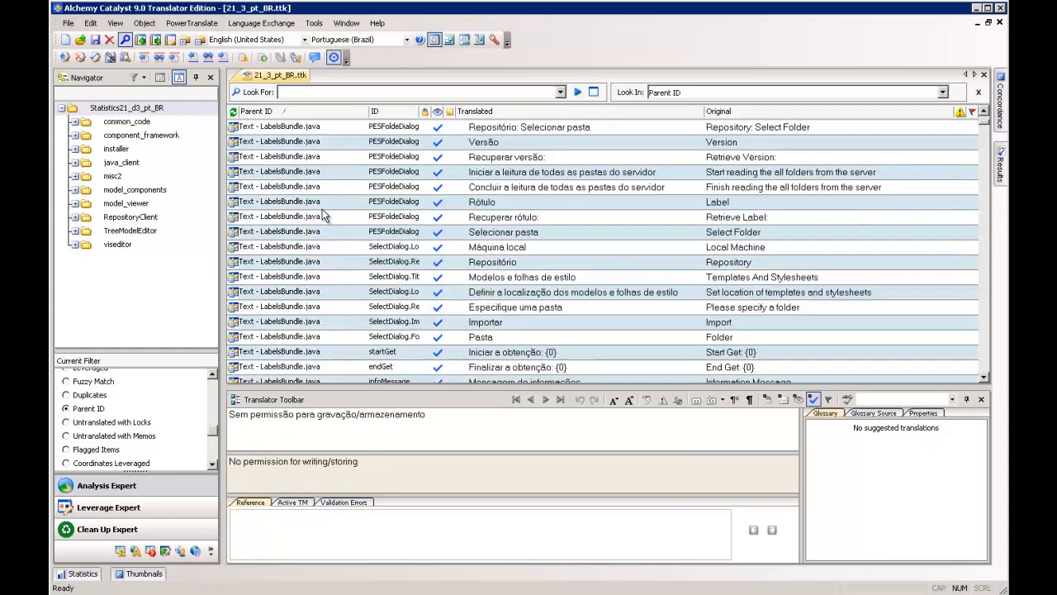
scroll(364, 223, down, 12)
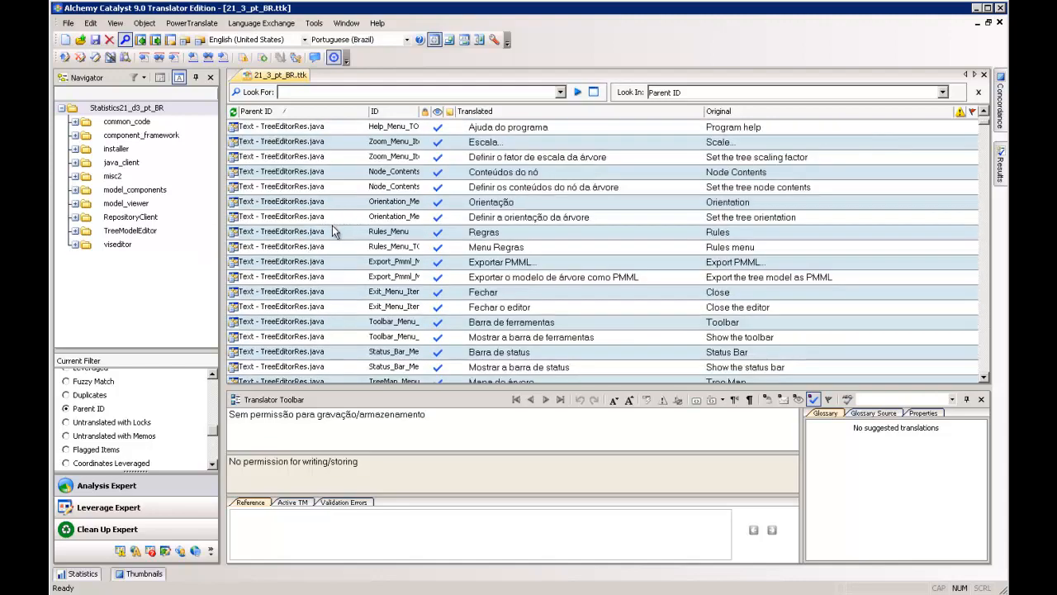
scroll(335, 231, down, 6)
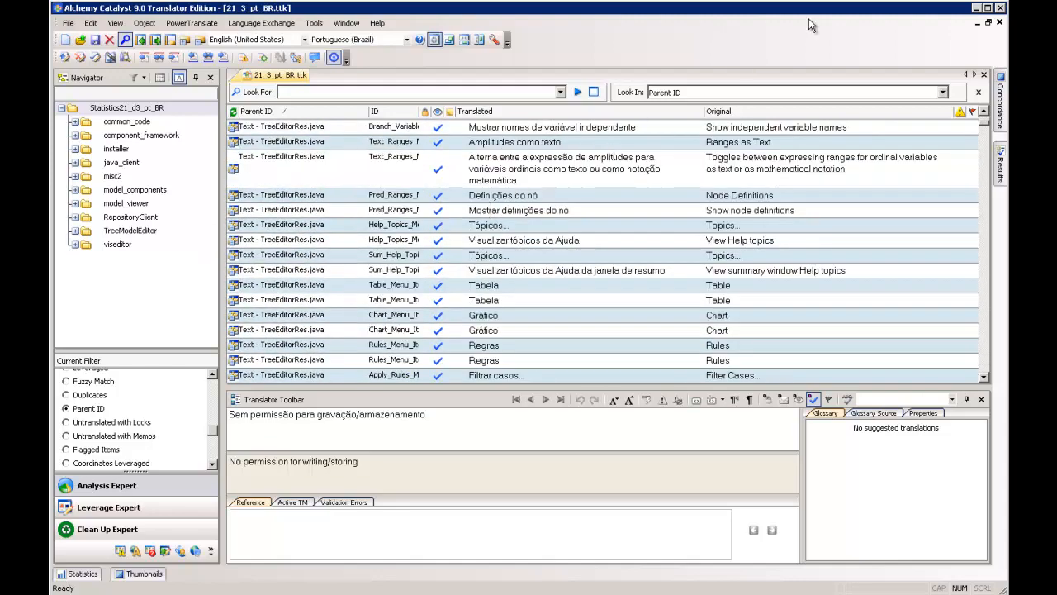
drag(984, 124, 985, 203)
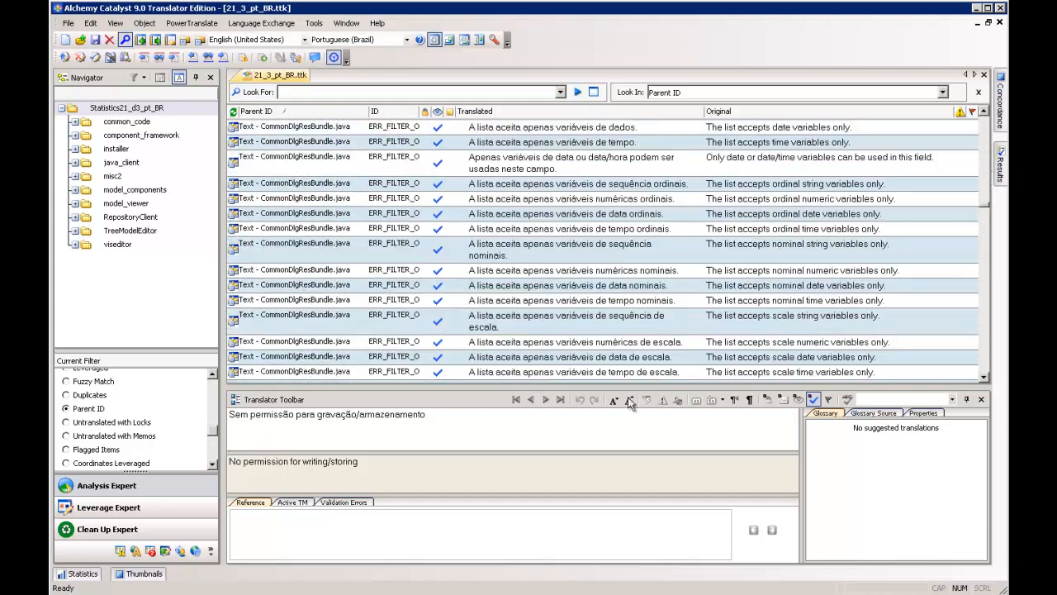
- Compare the translations and reference matches of the ordinal date and ordinal numeric variable strings in CommonDlgResBundle.java
click(211, 465)
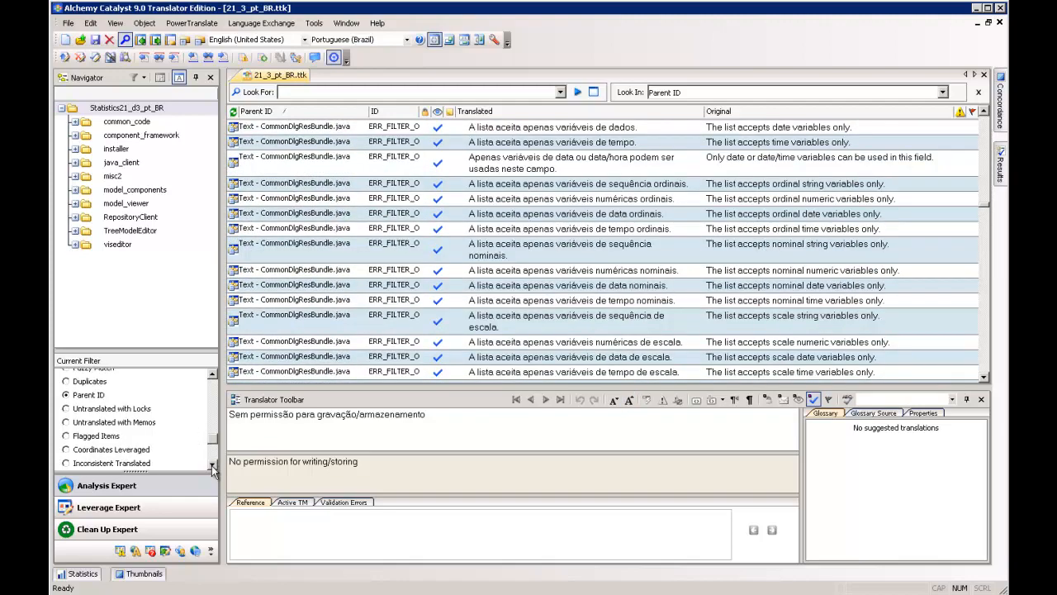
click(211, 465)
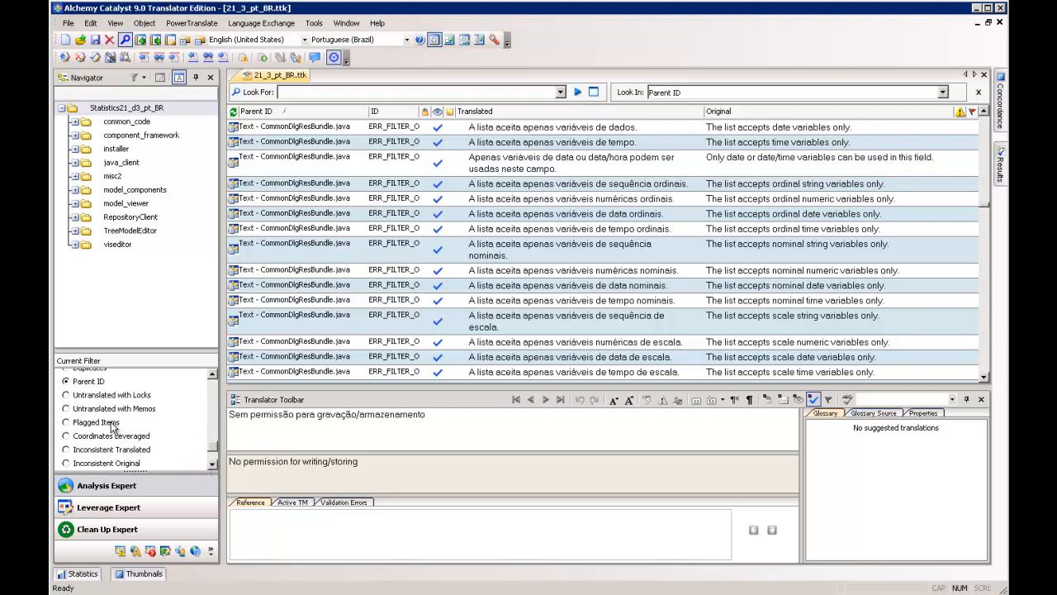
click(522, 243)
click(485, 216)
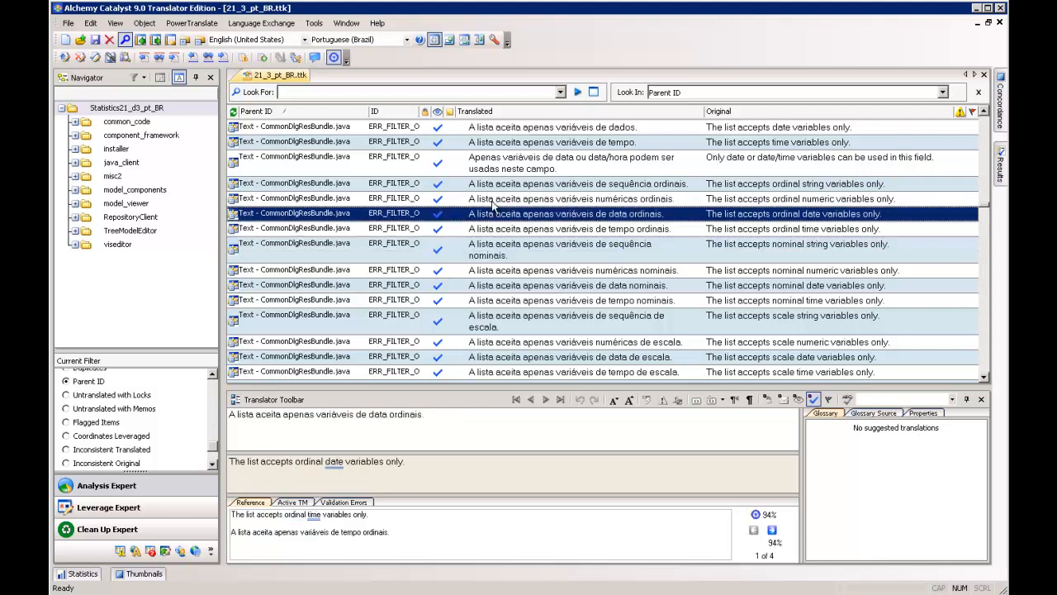
click(491, 201)
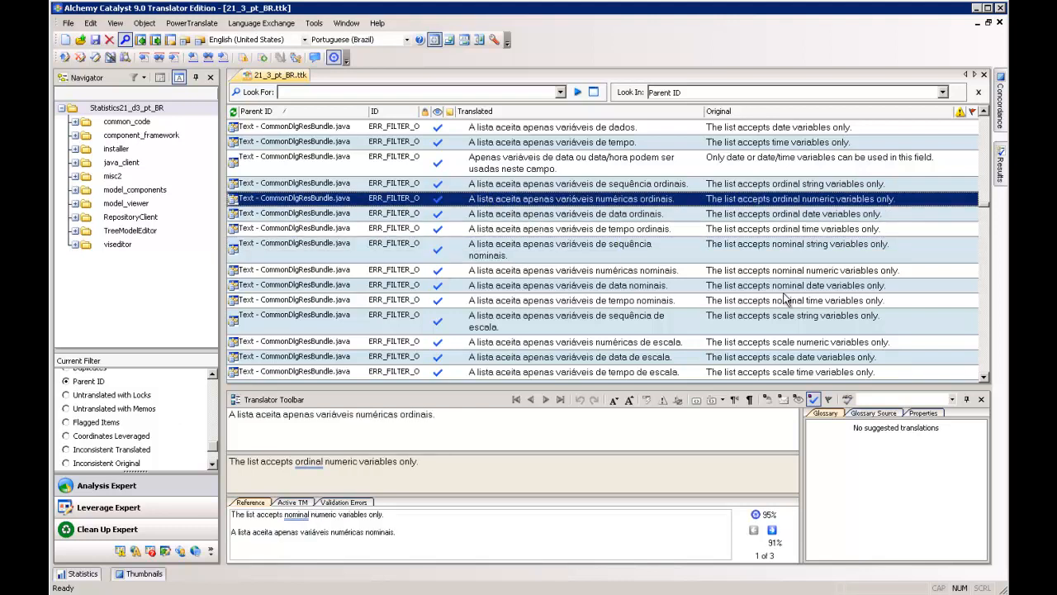
click(508, 215)
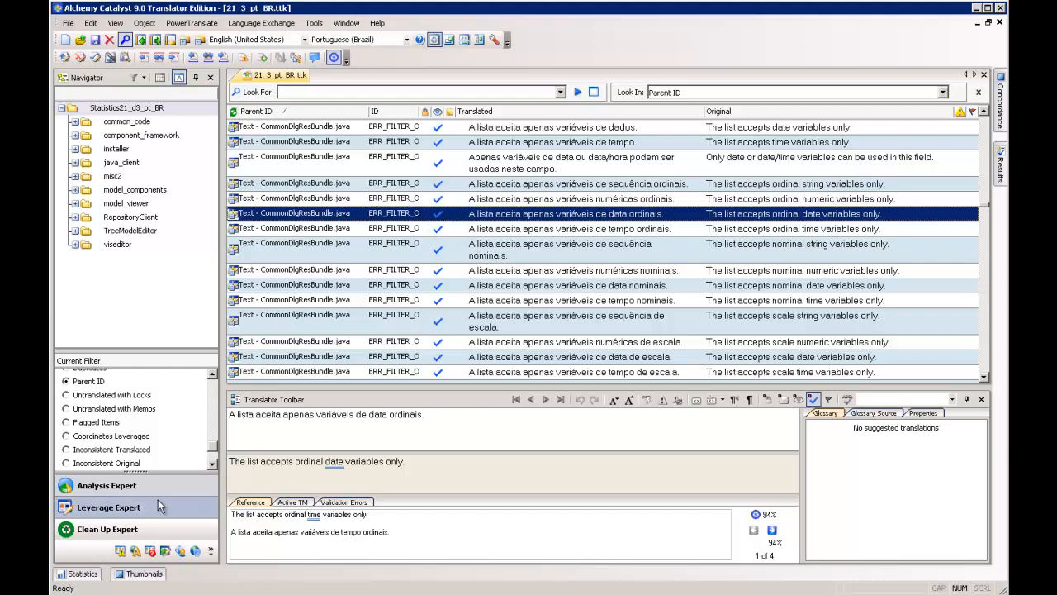
- Set the current filter to No Filter and select the "Repository:" string in LabelsBundle.java
click(211, 465)
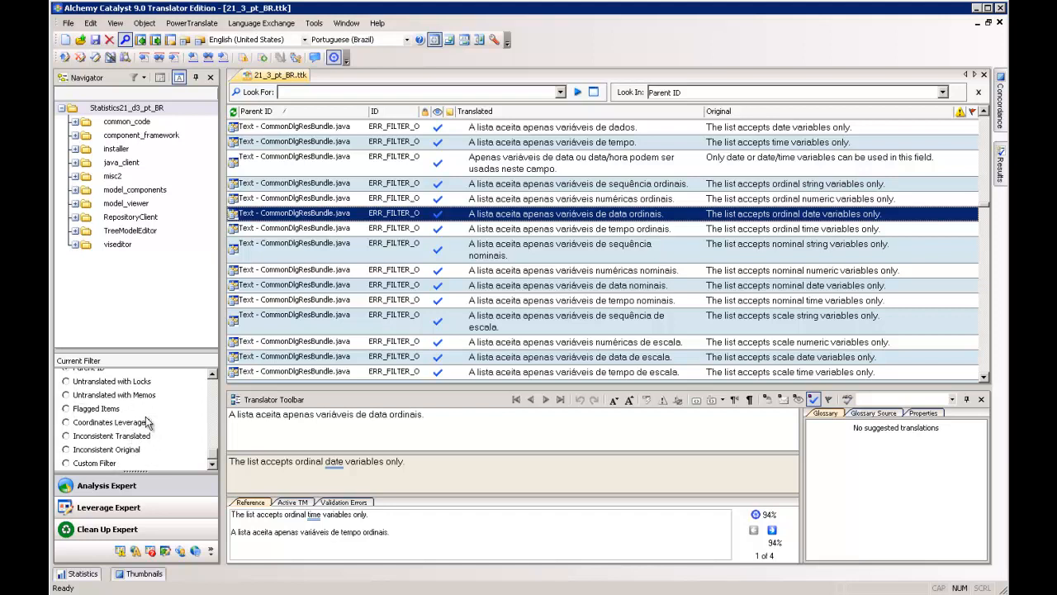
scroll(217, 458, up, 5)
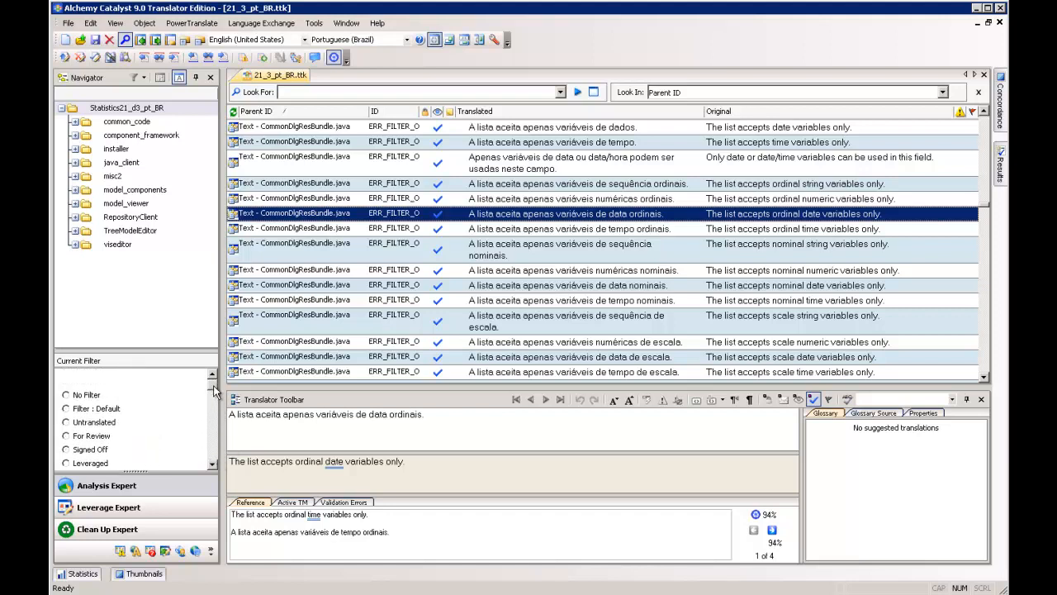
click(212, 464)
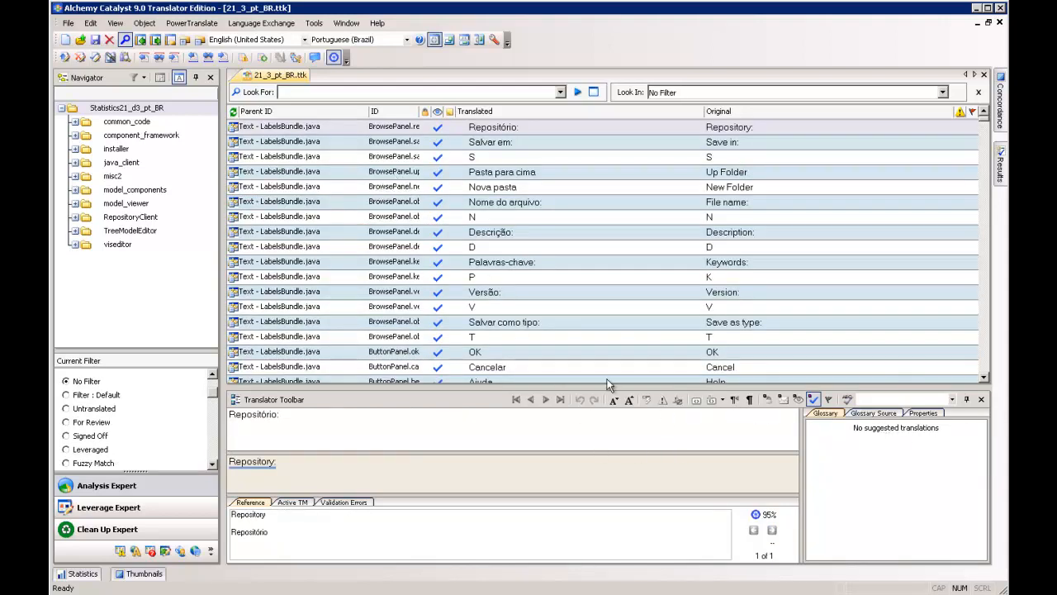
click(500, 128)
click(499, 144)
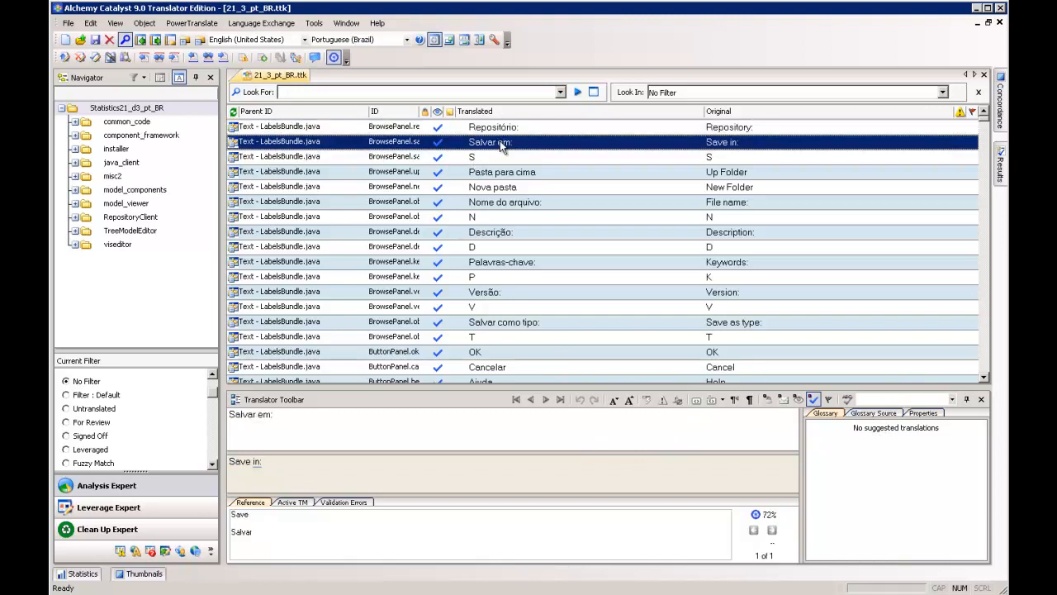
click(496, 130)
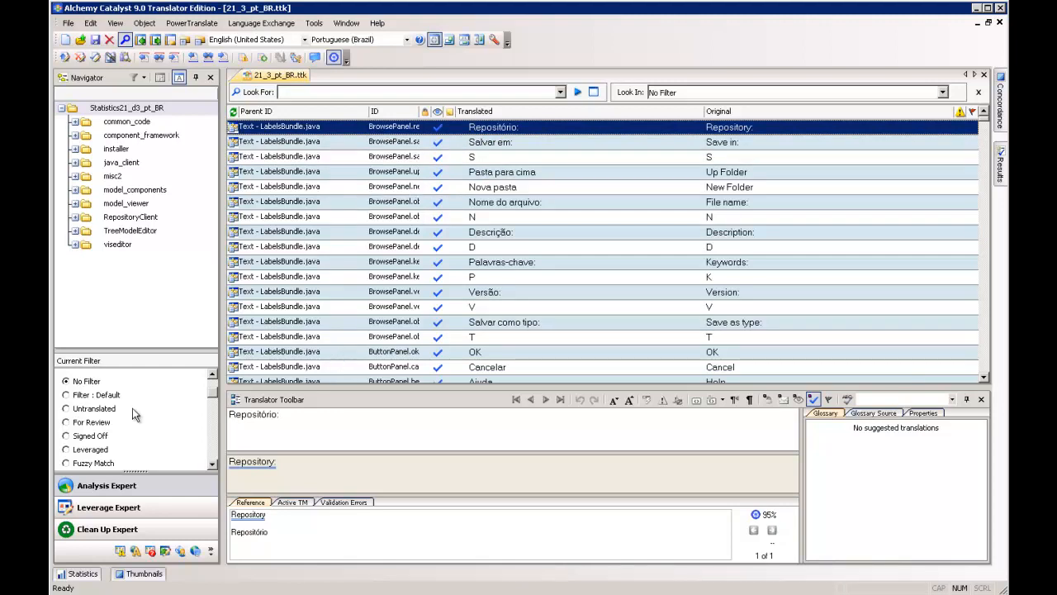
- Apply the Untranslated filter to the project's strings and look over the Untranslated Items group
click(68, 409)
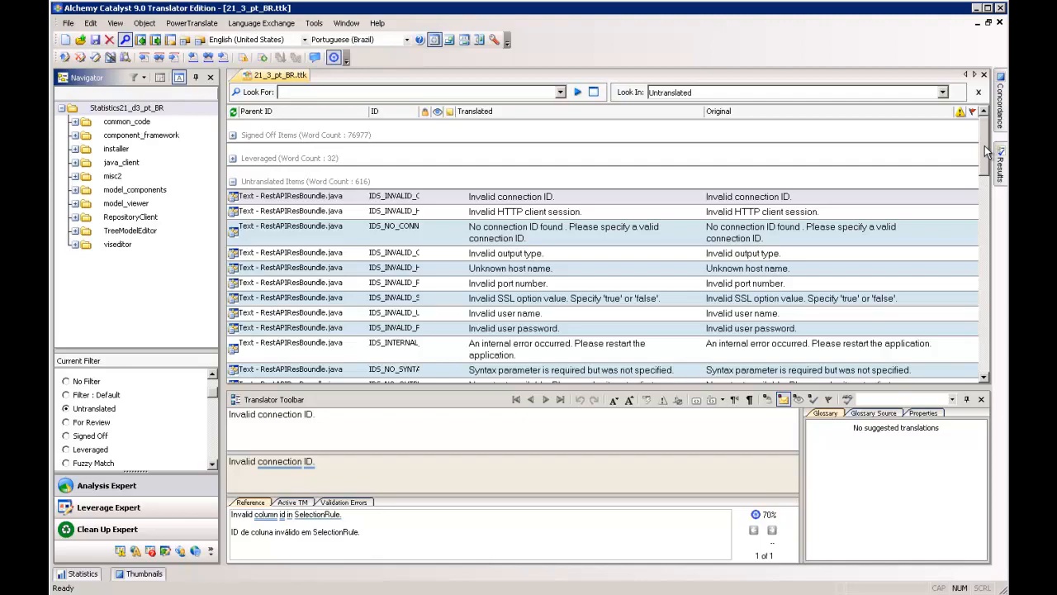
scroll(987, 172, down, 1)
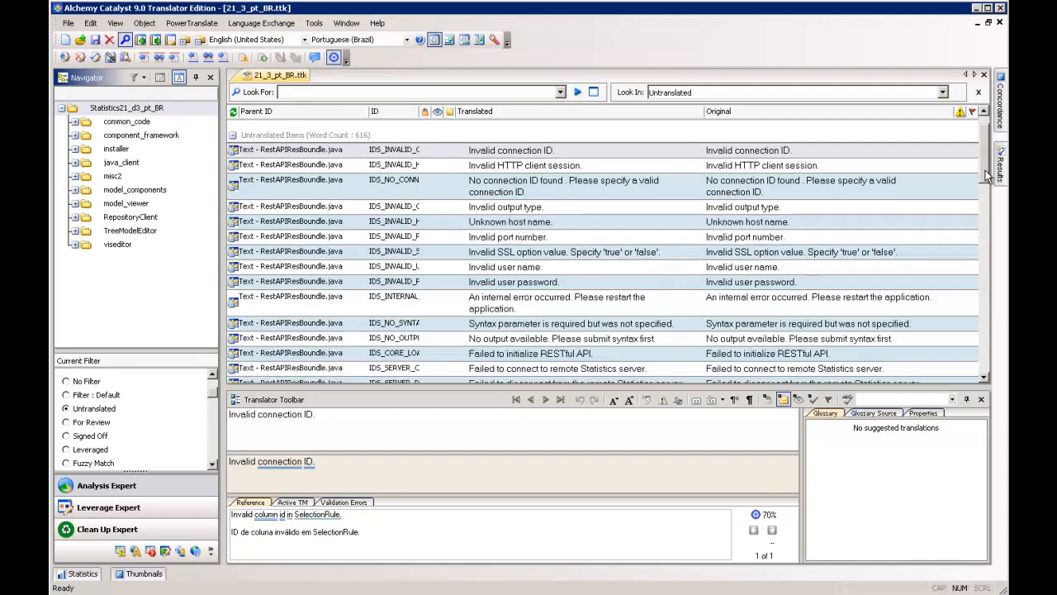
drag(987, 173, 976, 151)
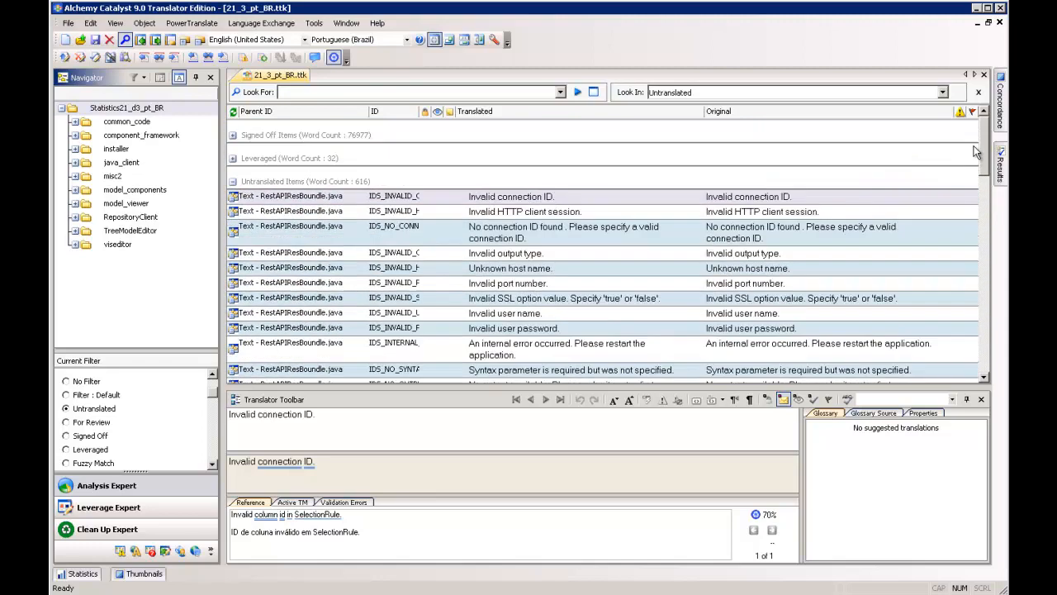
- Select the "Invalid connection ID." string and place the cursor at the end of its translated text
click(523, 198)
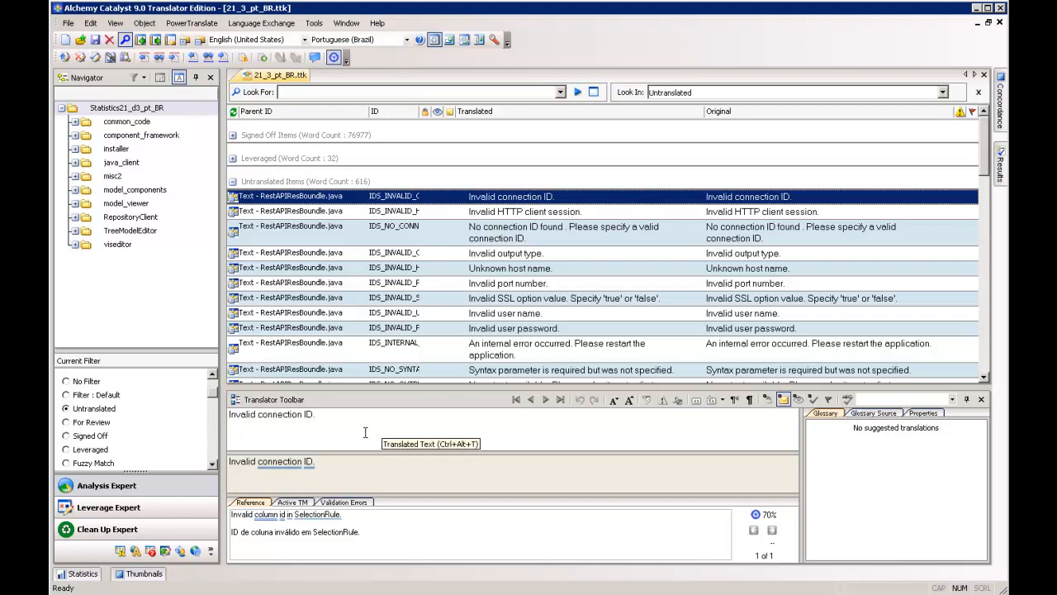
click(330, 418)
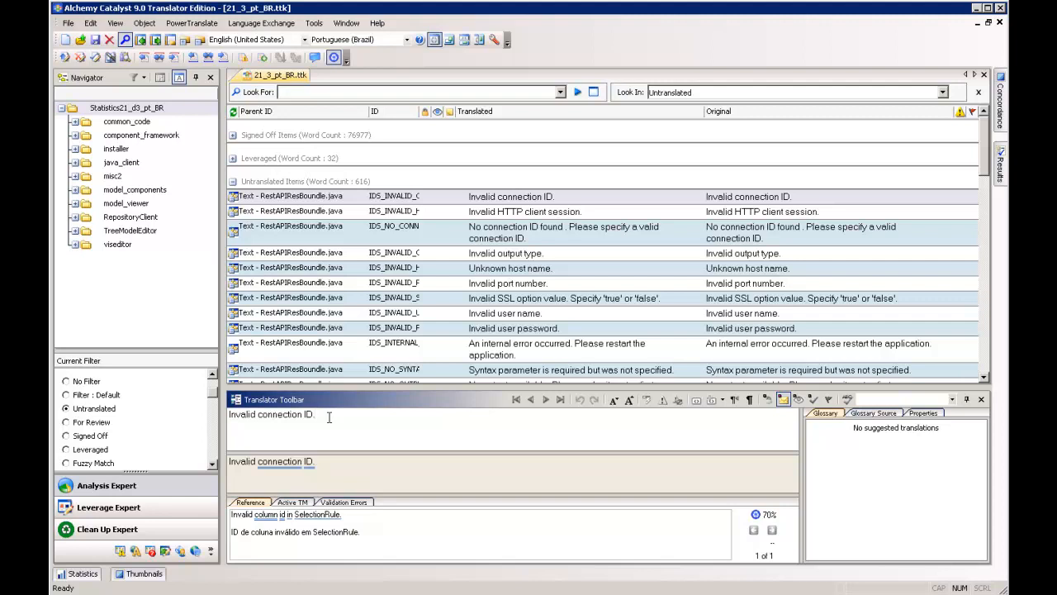
drag(328, 415, 158, 417)
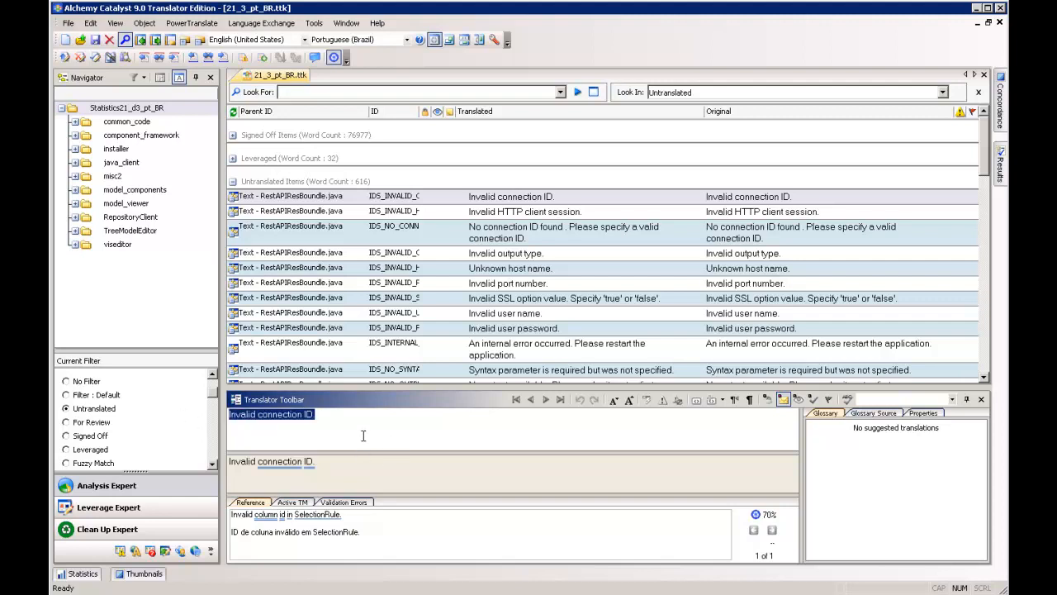
click(321, 415)
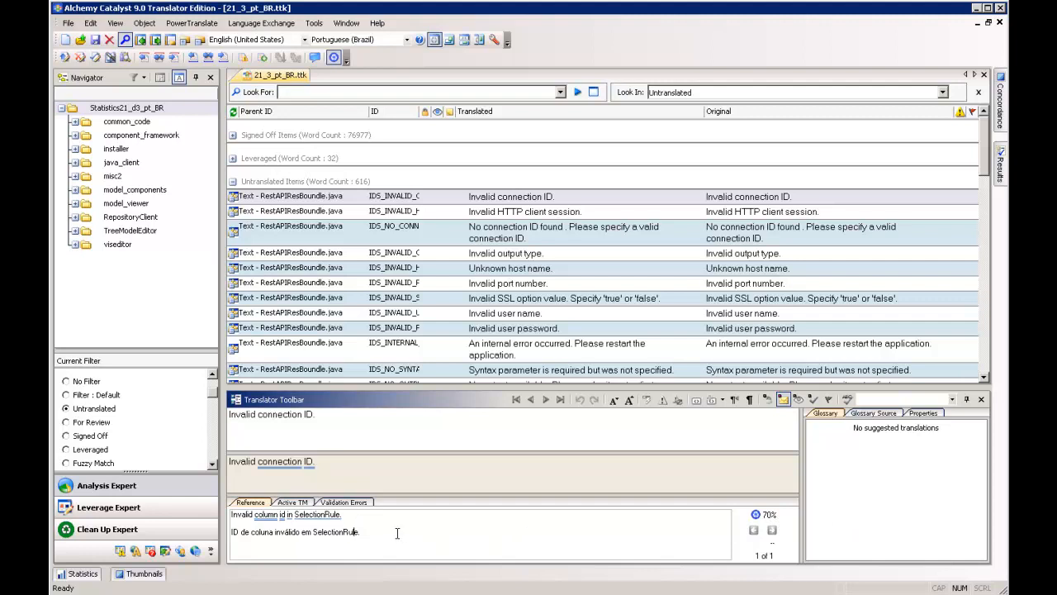
- Check which translation memory is active and return to the reference suggestion for "Invalid connection ID."
click(306, 502)
click(314, 513)
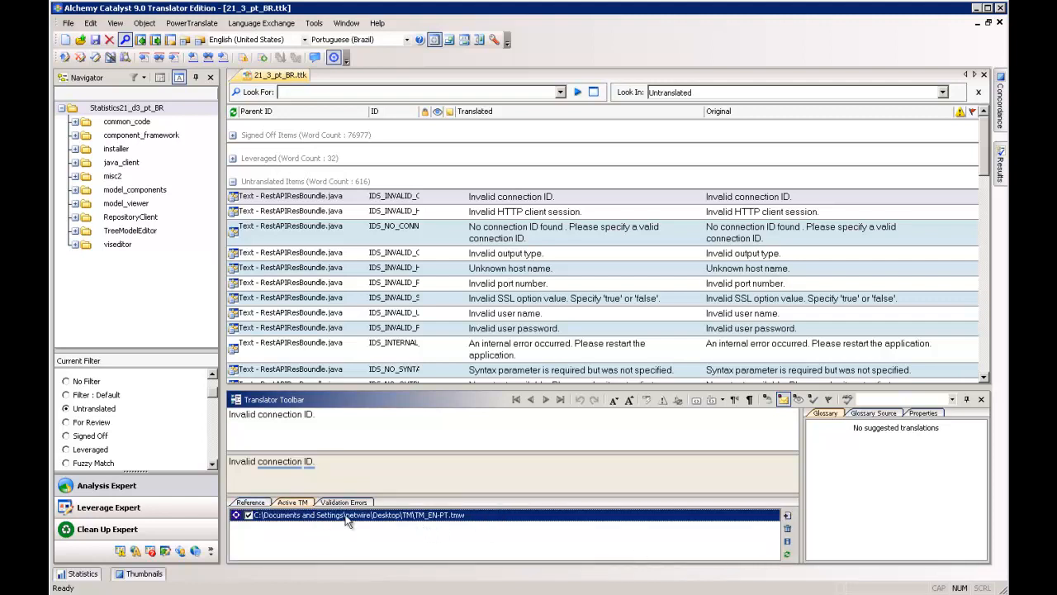
click(256, 504)
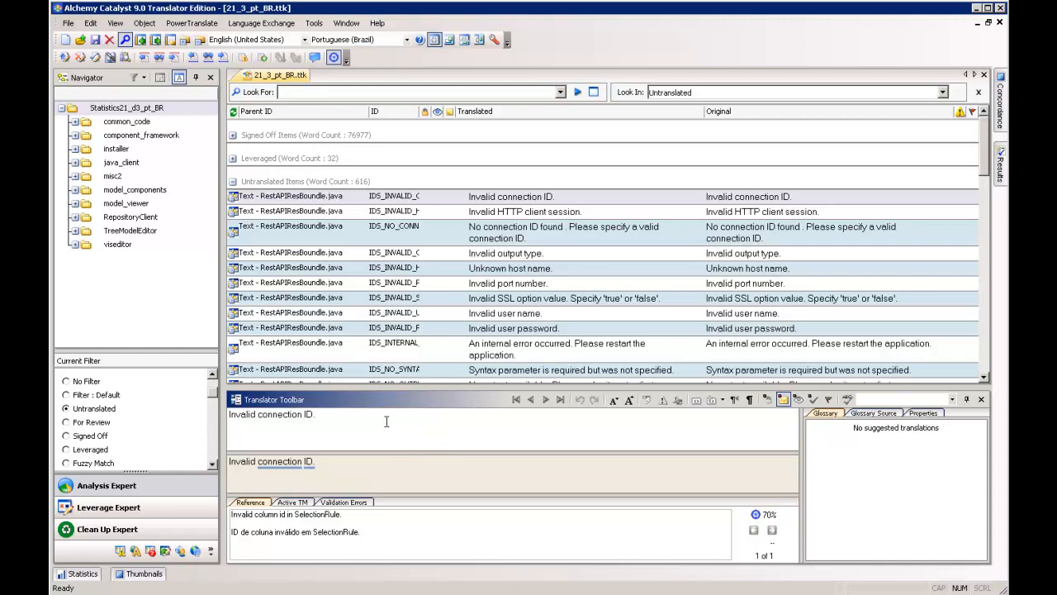
- Step forward and back between the first two untranslated strings, and try jumping to the next group and back
click(547, 399)
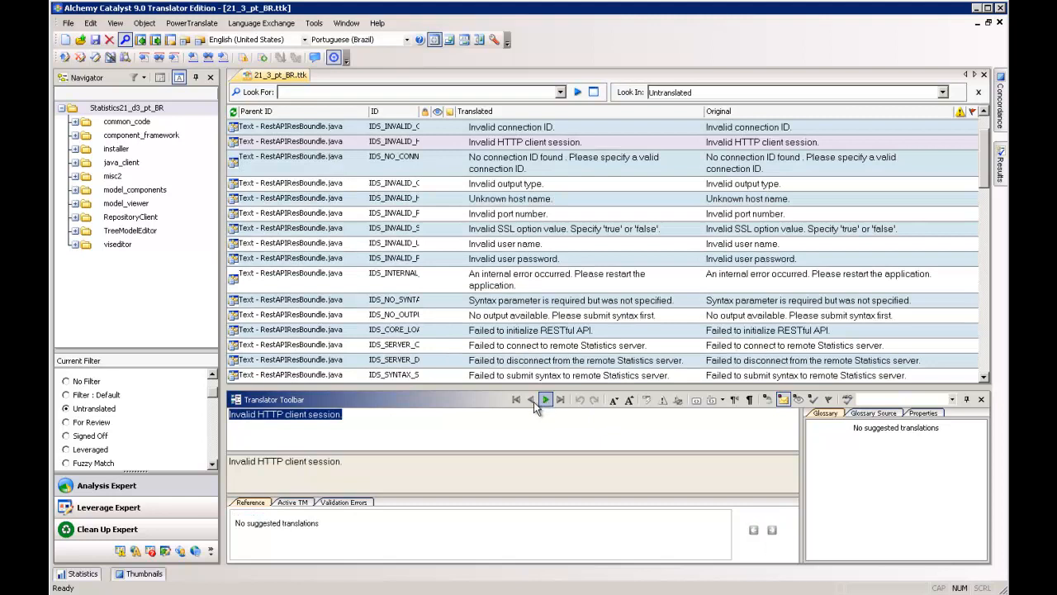
click(534, 402)
click(545, 401)
click(534, 400)
click(546, 400)
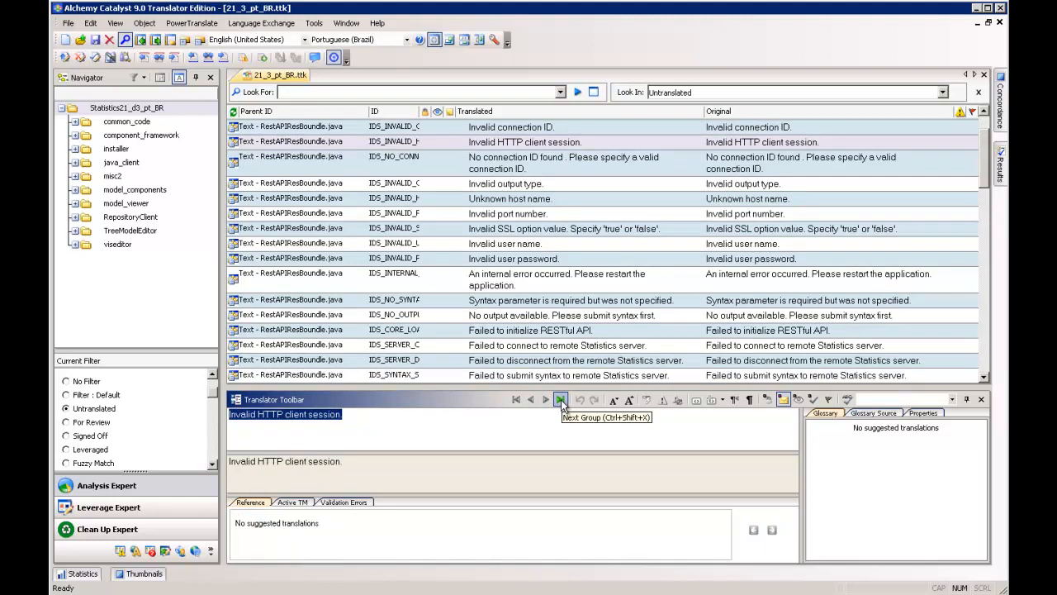
click(561, 400)
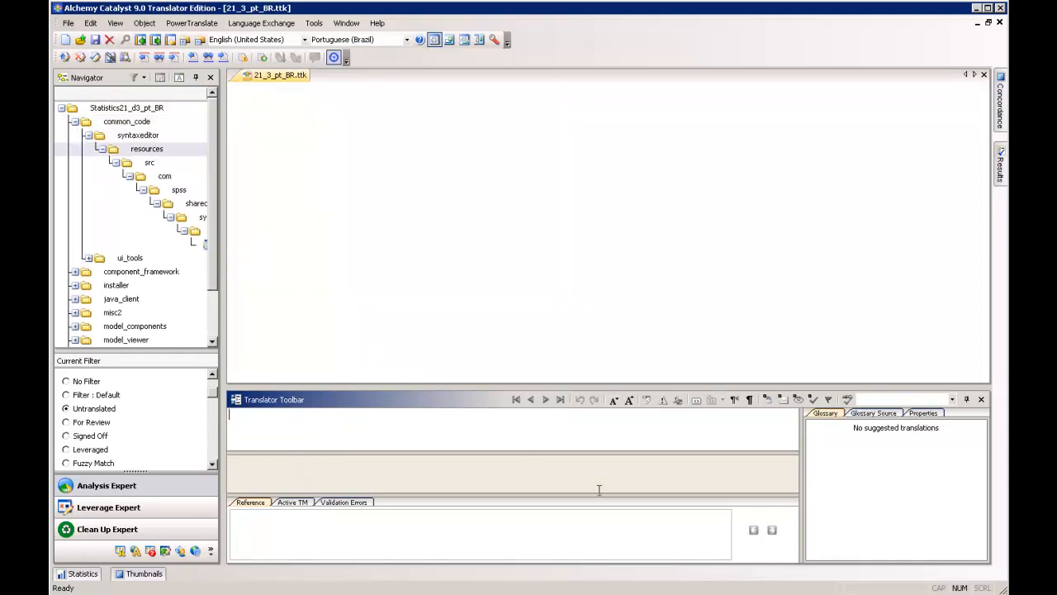
click(514, 399)
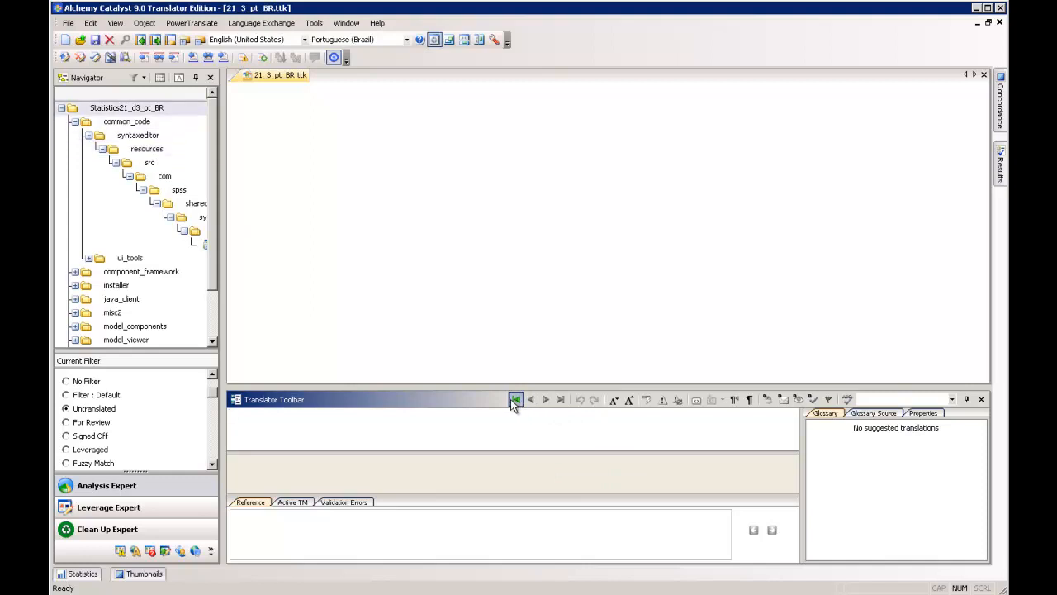
- Collapse the common_code folder and display the untranslated strings of the Statistics21_d3_pt_BR project root again
click(85, 411)
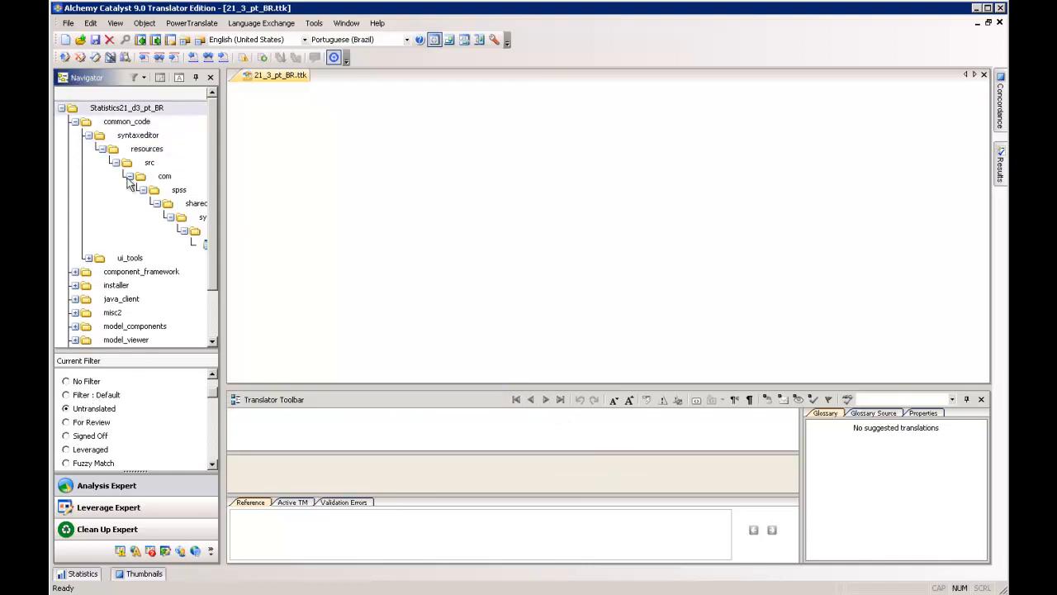
click(61, 108)
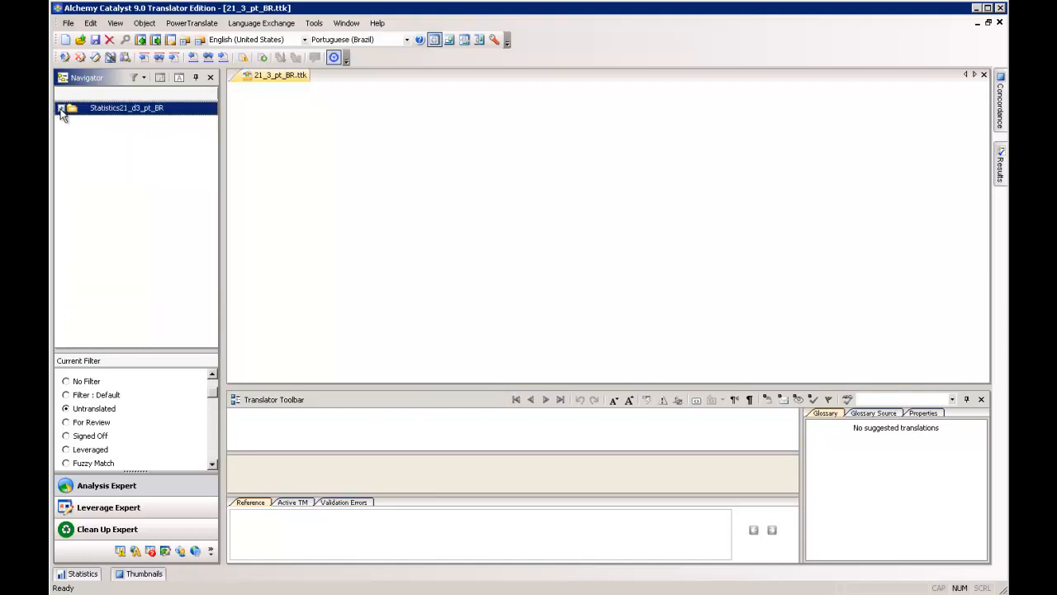
click(62, 108)
click(74, 121)
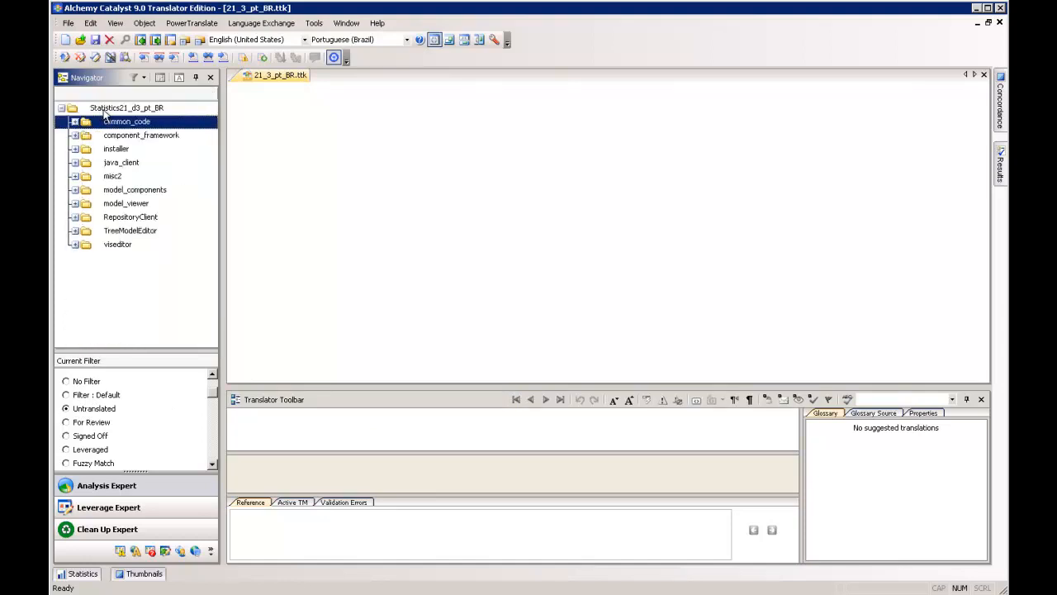
click(105, 110)
click(179, 76)
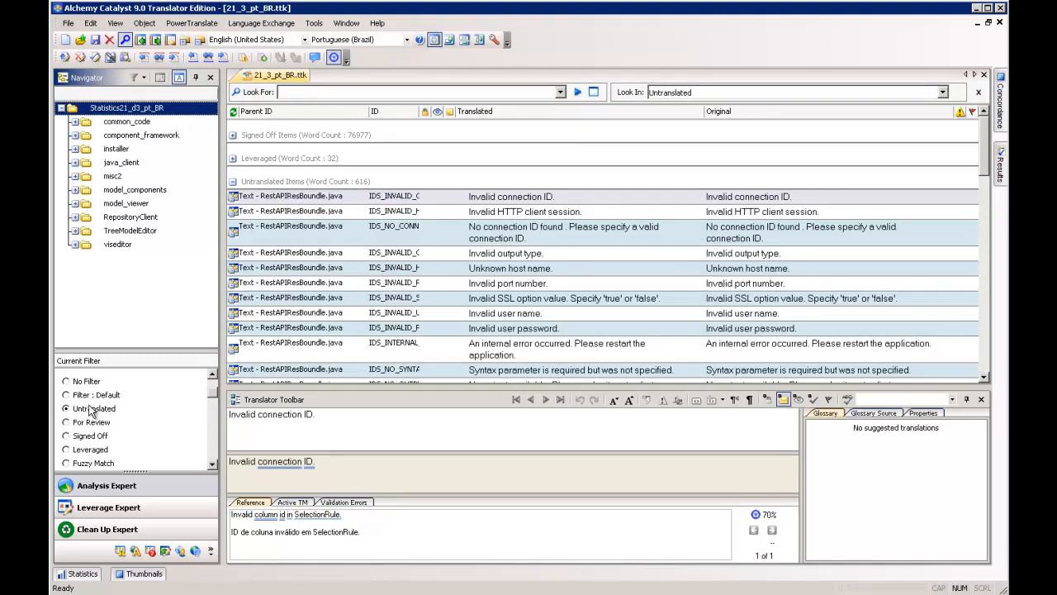
- Place the cursor in the translation of "Invalid connection ID." and increase the string text's font size by one level
click(570, 424)
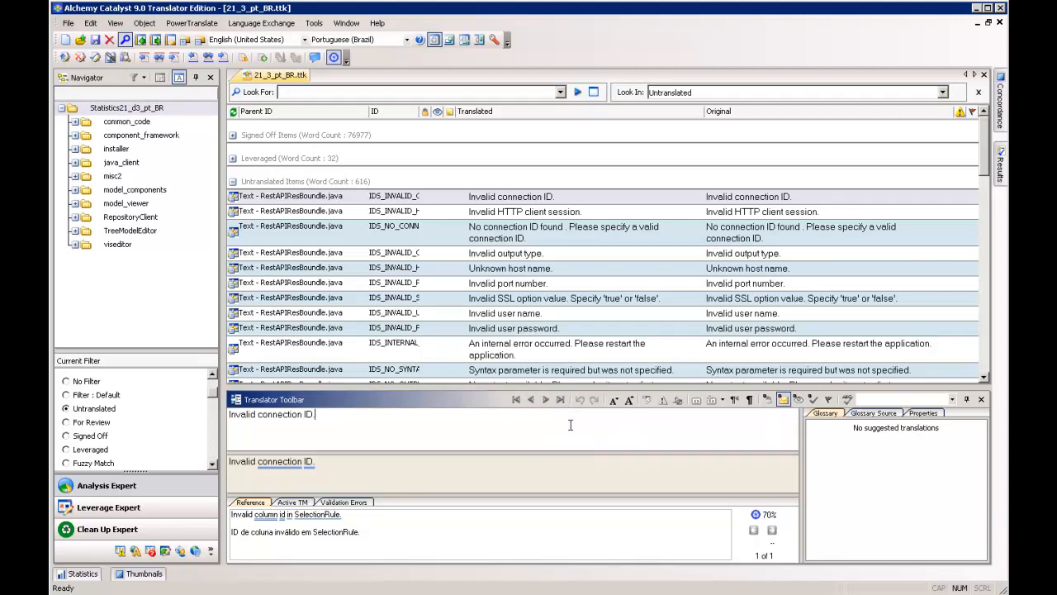
click(628, 401)
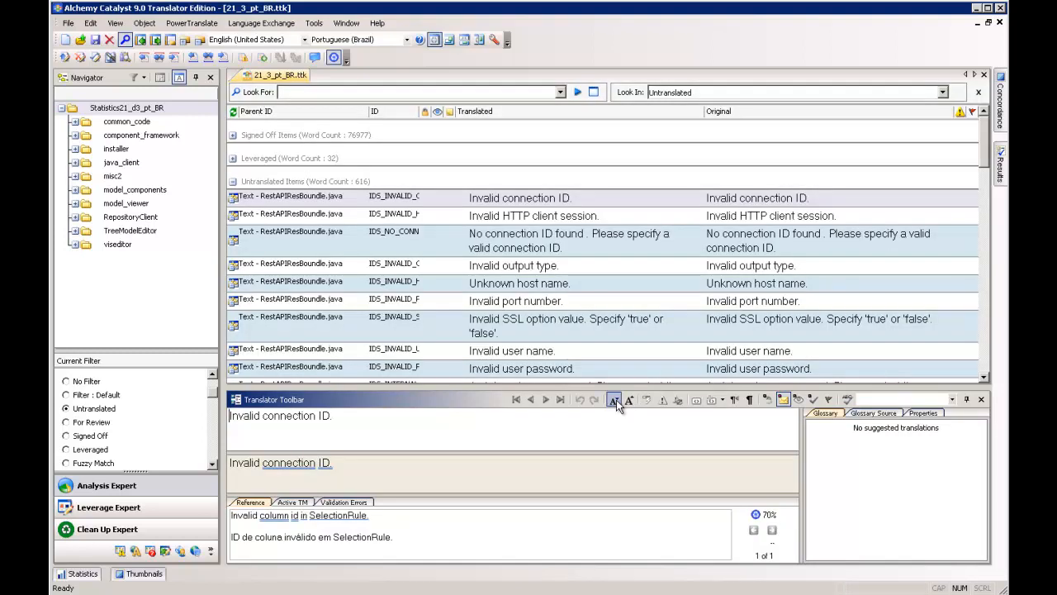
- Decrease the string text's font size by one level and try the display of tags at extremities
click(615, 400)
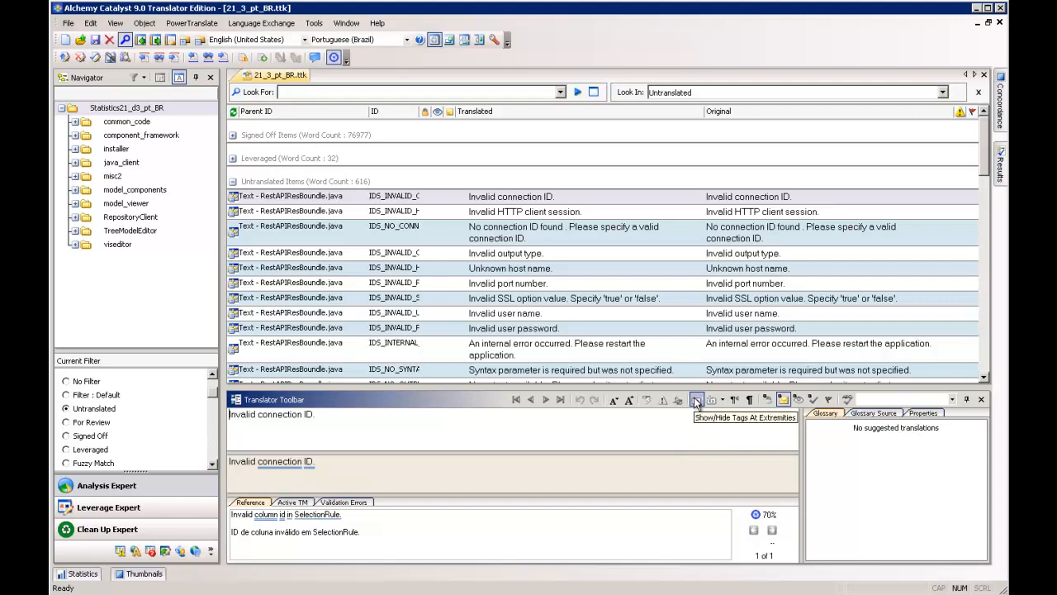
click(696, 401)
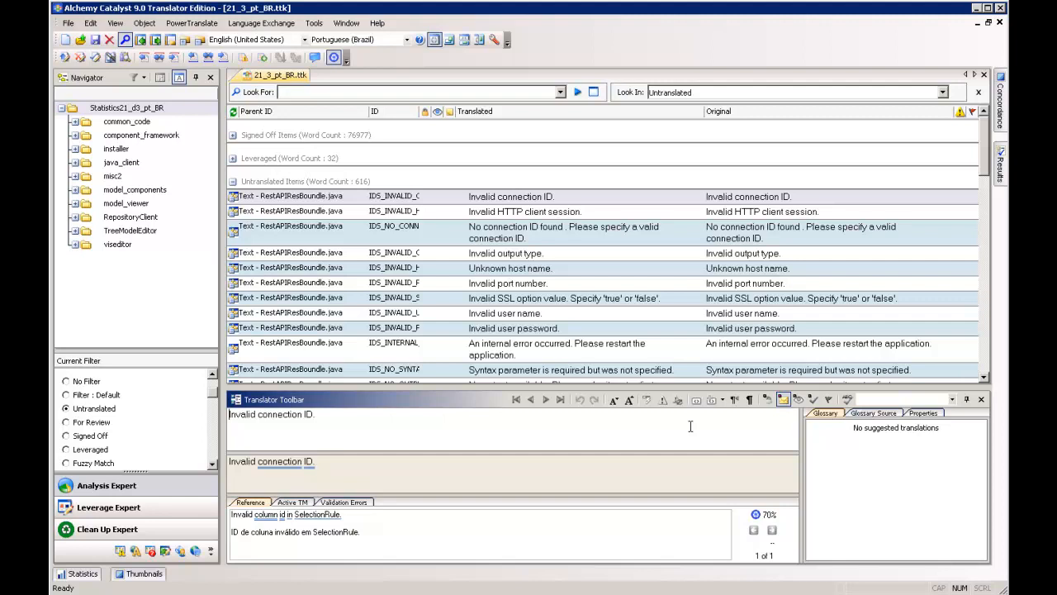
- Toggle the space markers on and off in the text of "Invalid connection ID.", finishing with them hidden
click(750, 400)
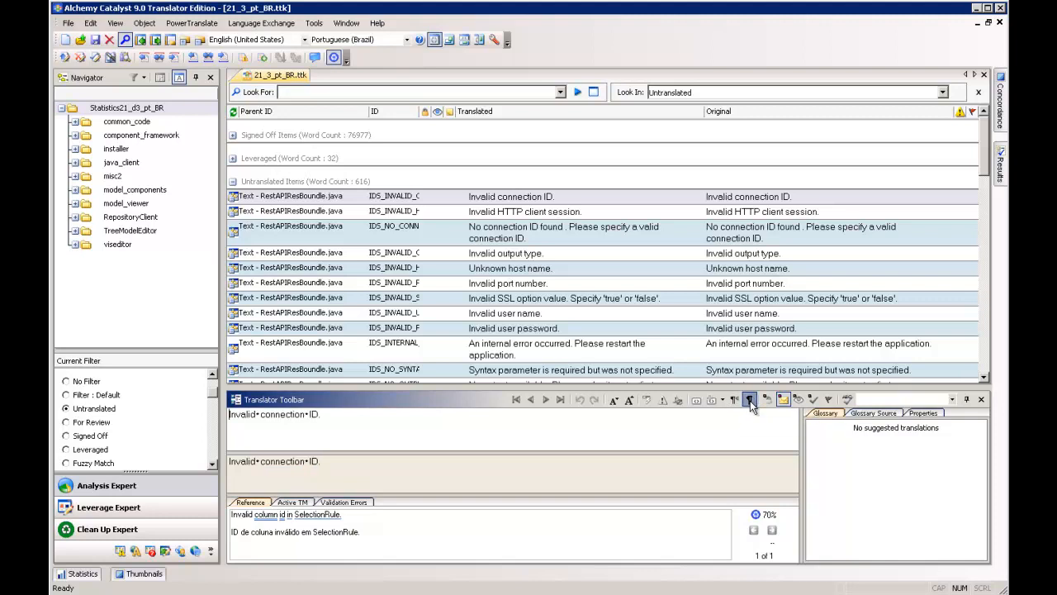
click(258, 415)
click(749, 404)
click(749, 403)
click(749, 404)
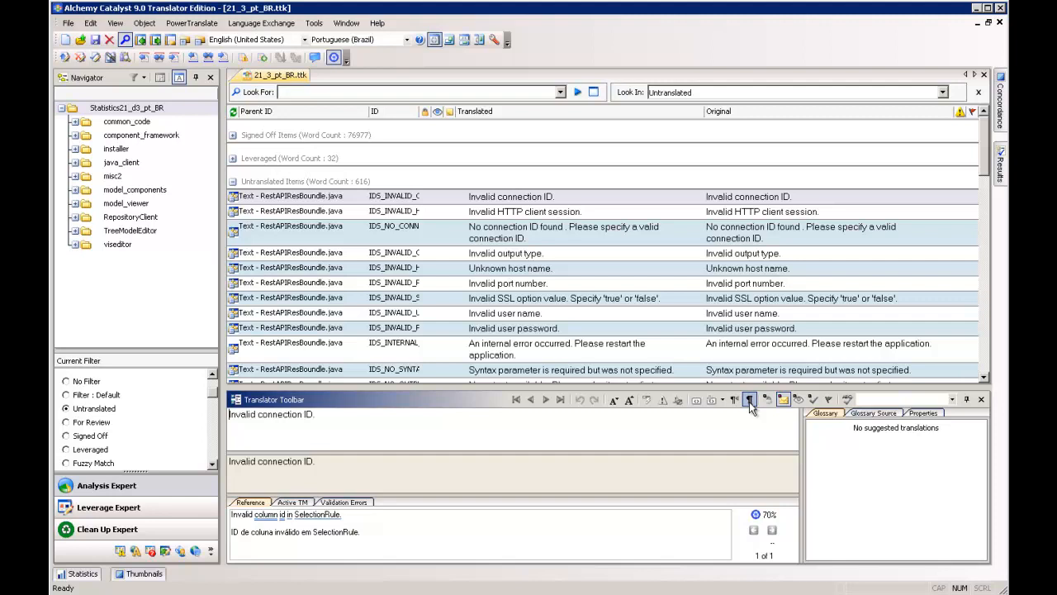
click(749, 402)
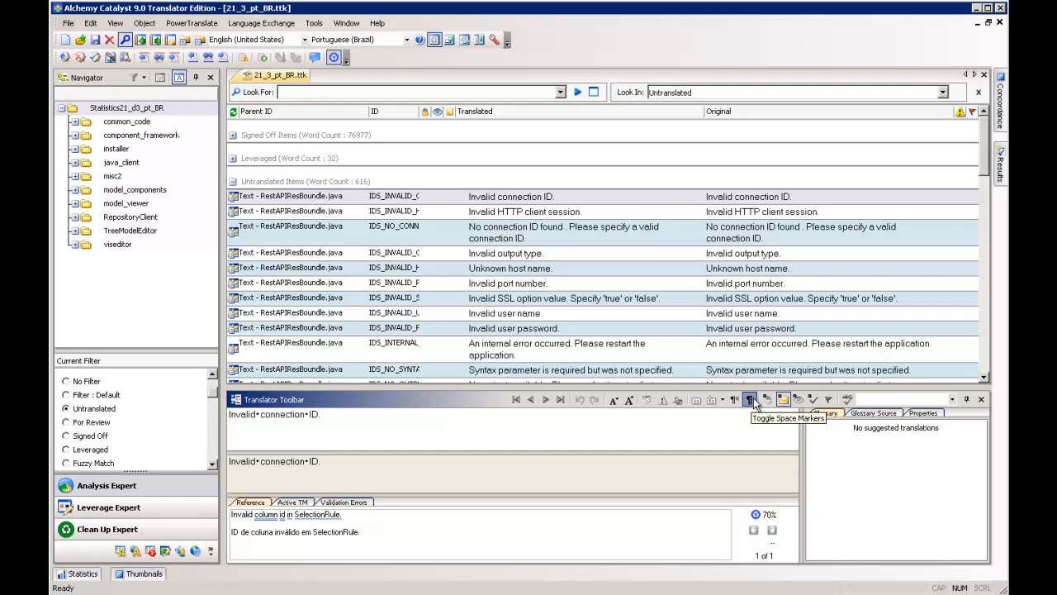
click(751, 400)
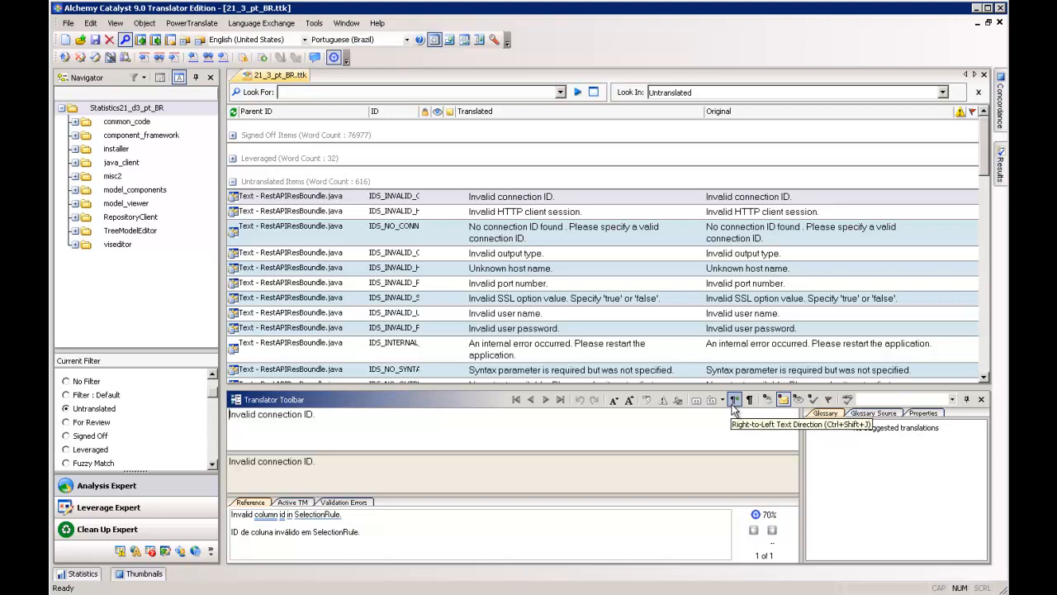
- Switch the translation of "Invalid connection ID." to right-to-left text direction and back to left-to-right
click(732, 404)
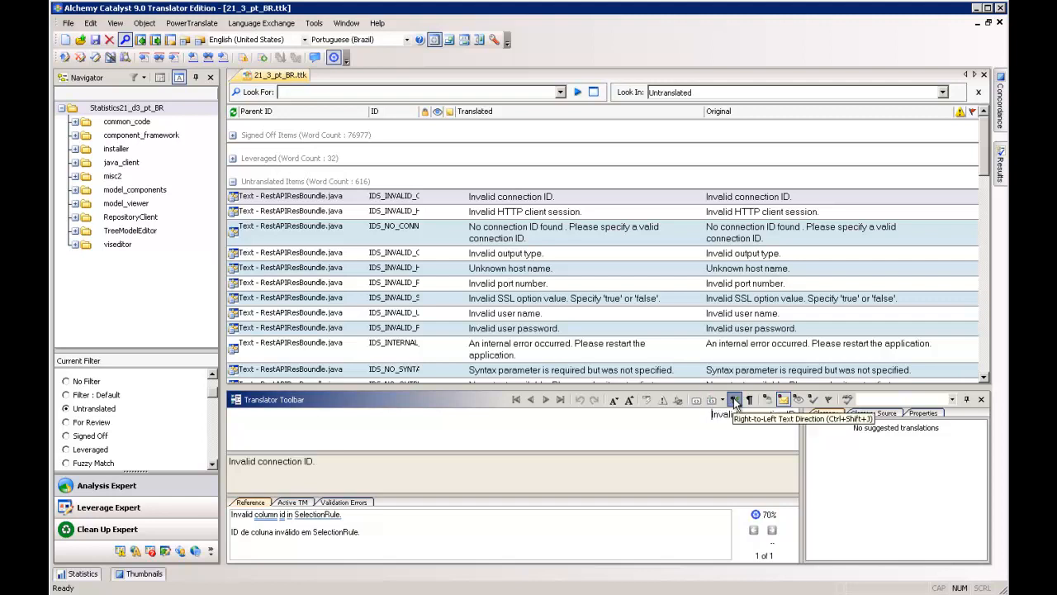
click(733, 399)
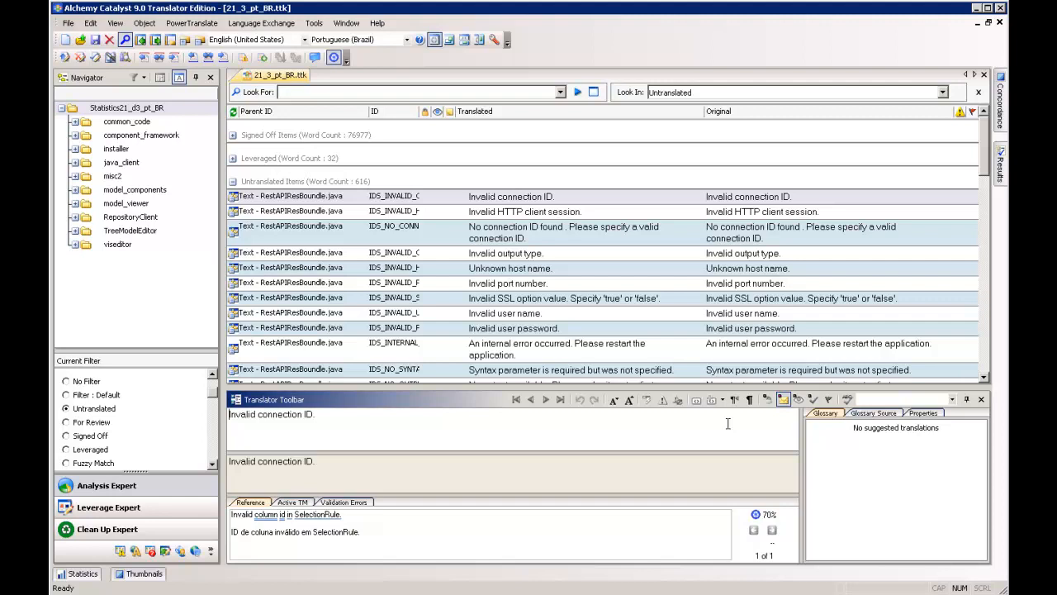
click(508, 429)
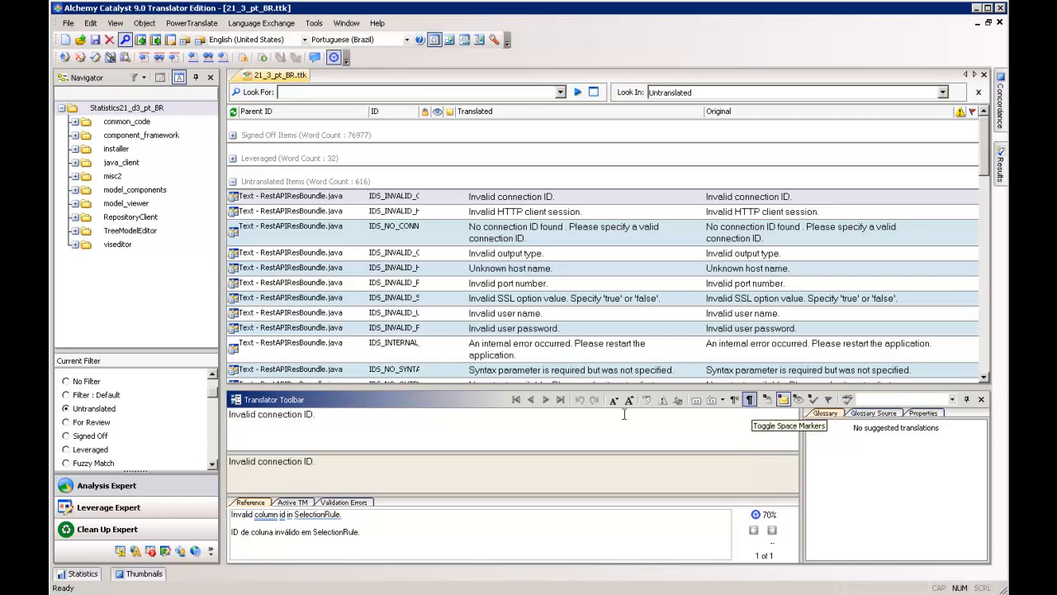
- Lock the single untranslated string "Invalid connection ID." and unlock it again
click(518, 201)
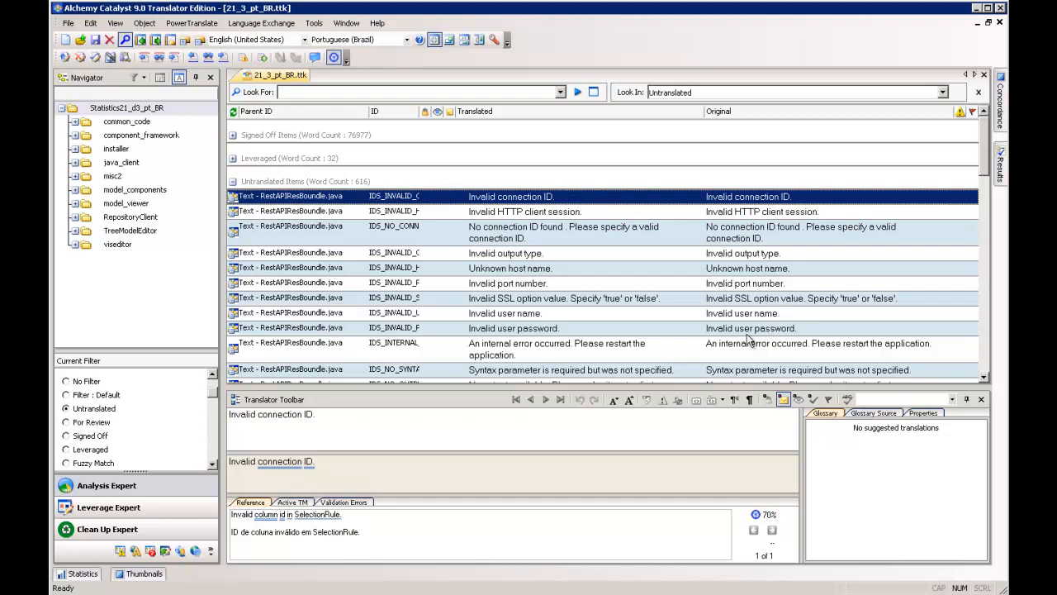
click(767, 400)
click(768, 401)
- Lock the range of strings from "Invalid connection ID." through "Invalid user password." together, and unlock them again
shift+click(498, 330)
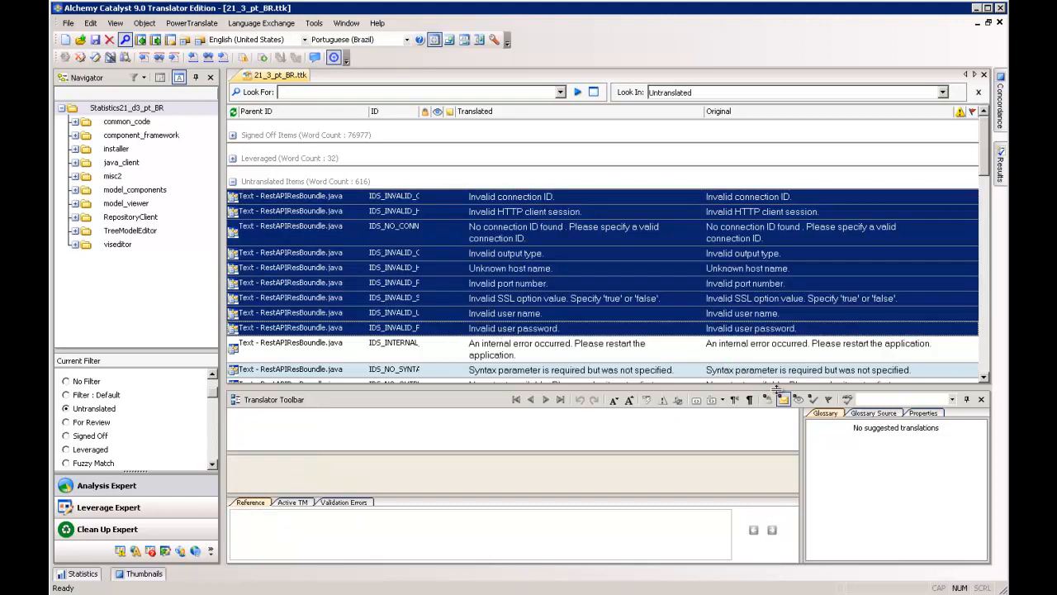
click(768, 401)
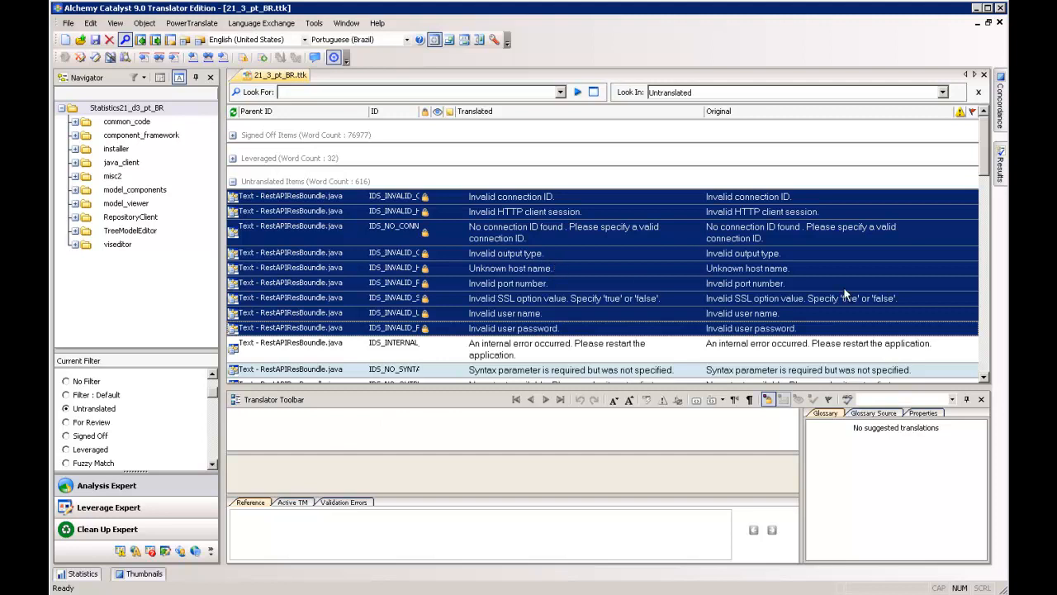
click(768, 399)
- Mark the strings from "Invalid connection ID." through "Invalid port number." as For Review, and return them to Untranslated
click(485, 199)
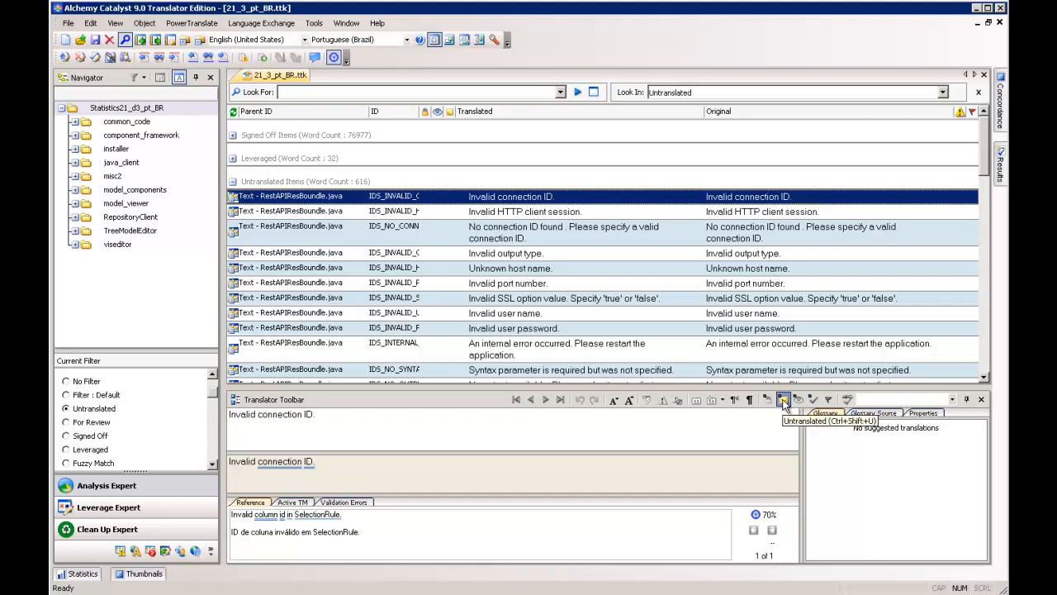
click(707, 426)
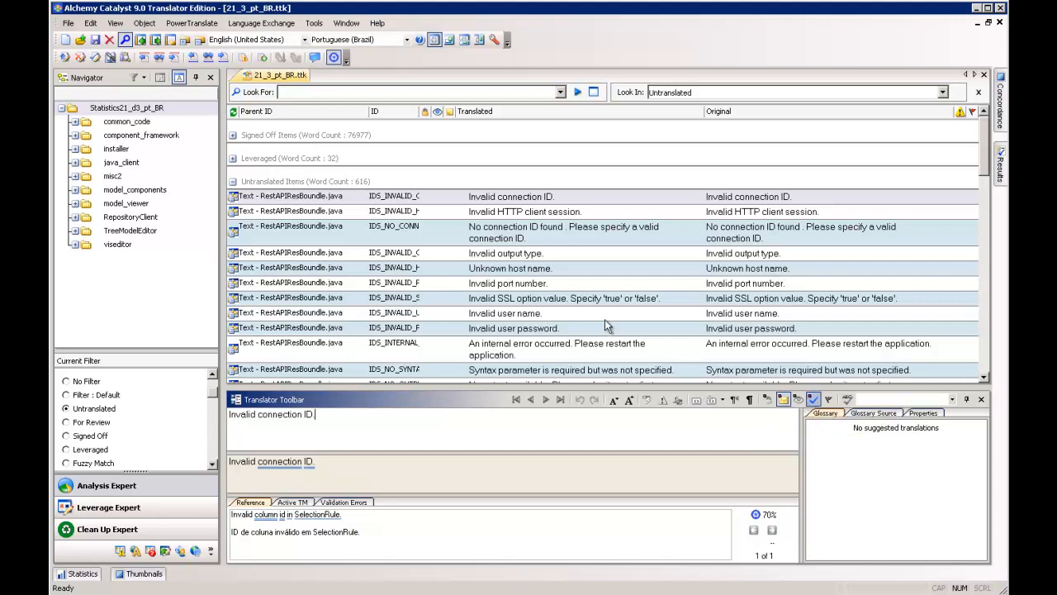
click(482, 202)
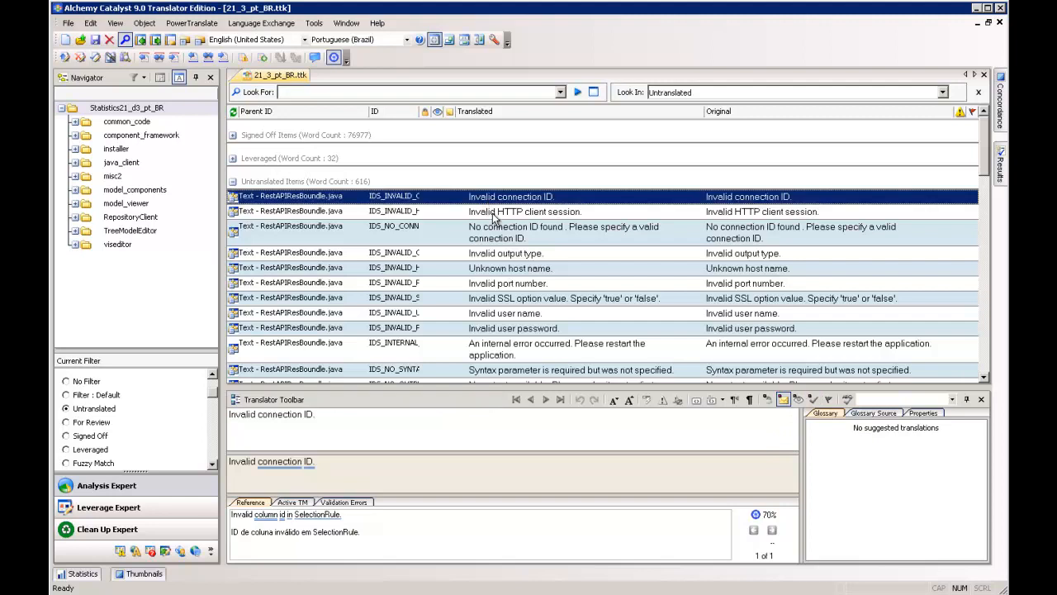
shift+click(497, 271)
shift+click(499, 284)
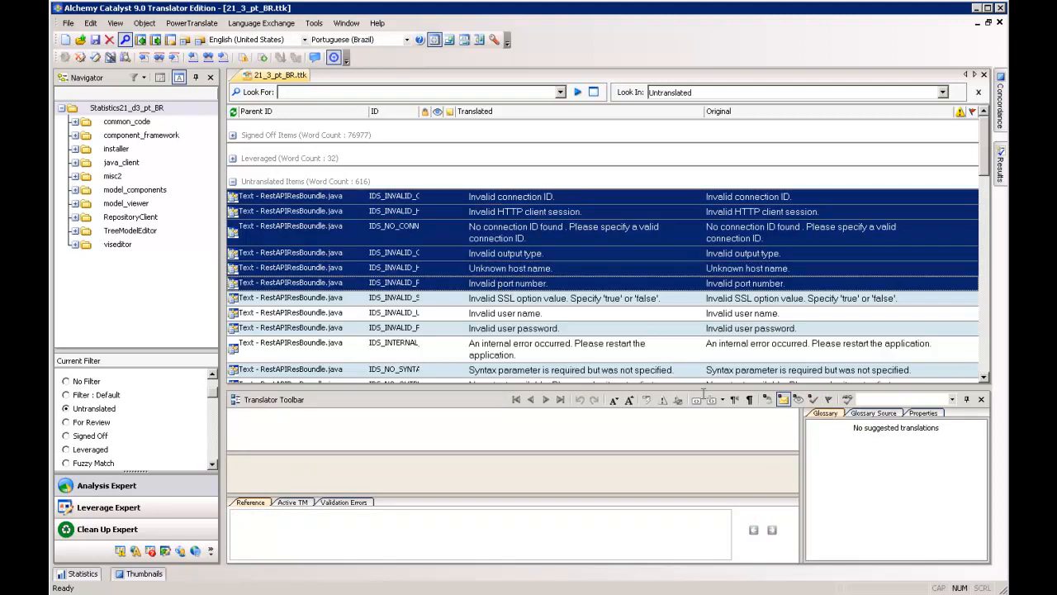
click(799, 401)
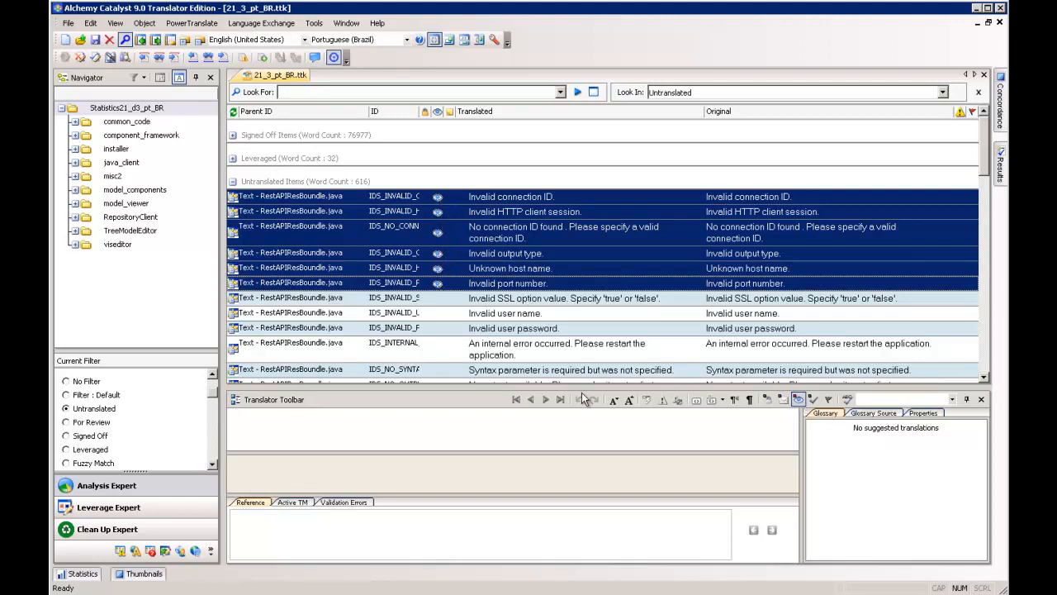
click(783, 400)
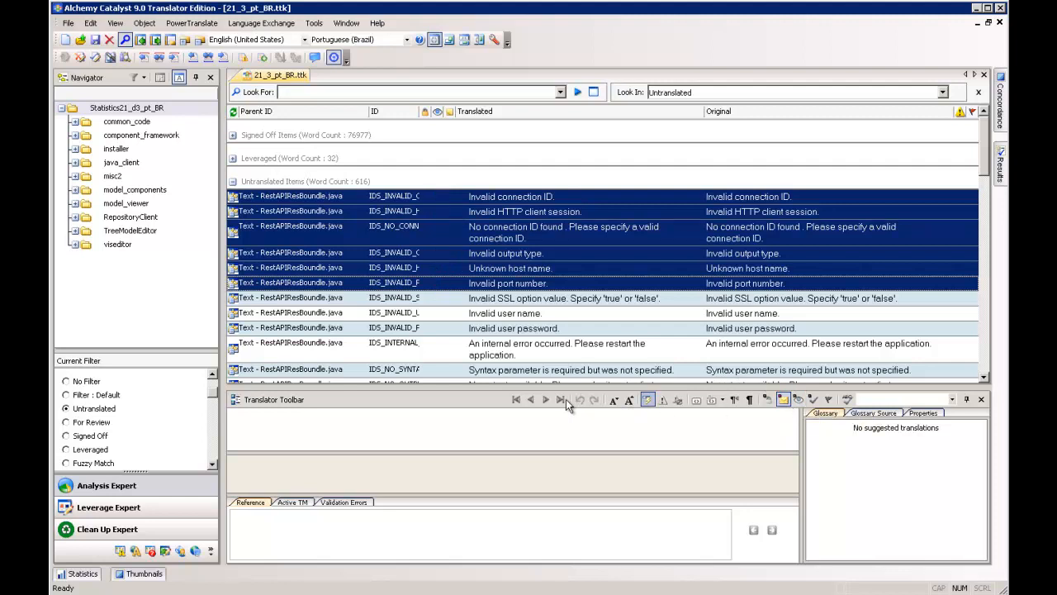
- Sign off the first three untranslated strings together, and set their status back to Untranslated
click(530, 201)
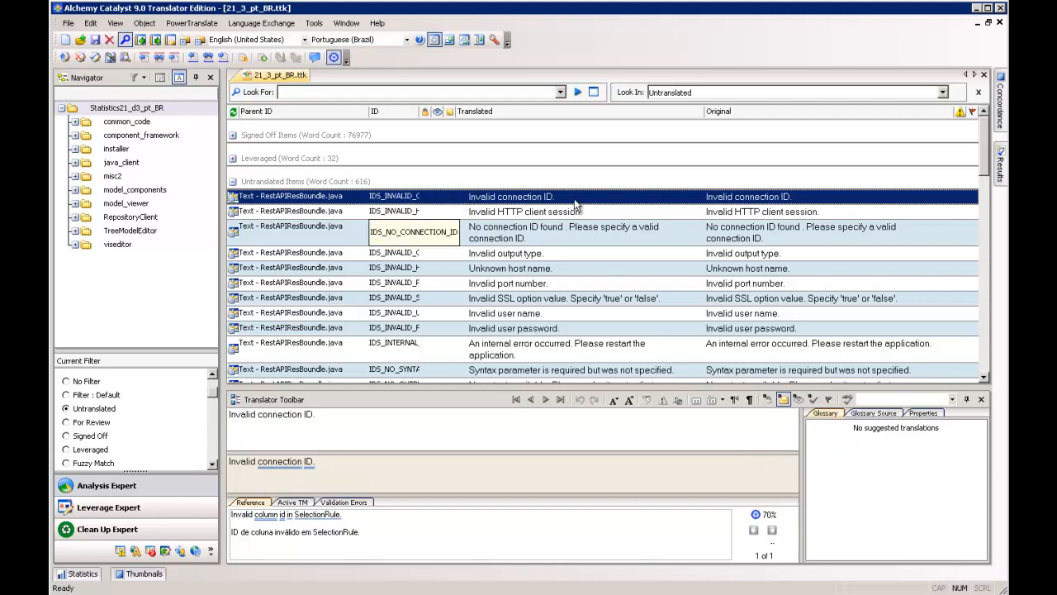
shift+click(461, 223)
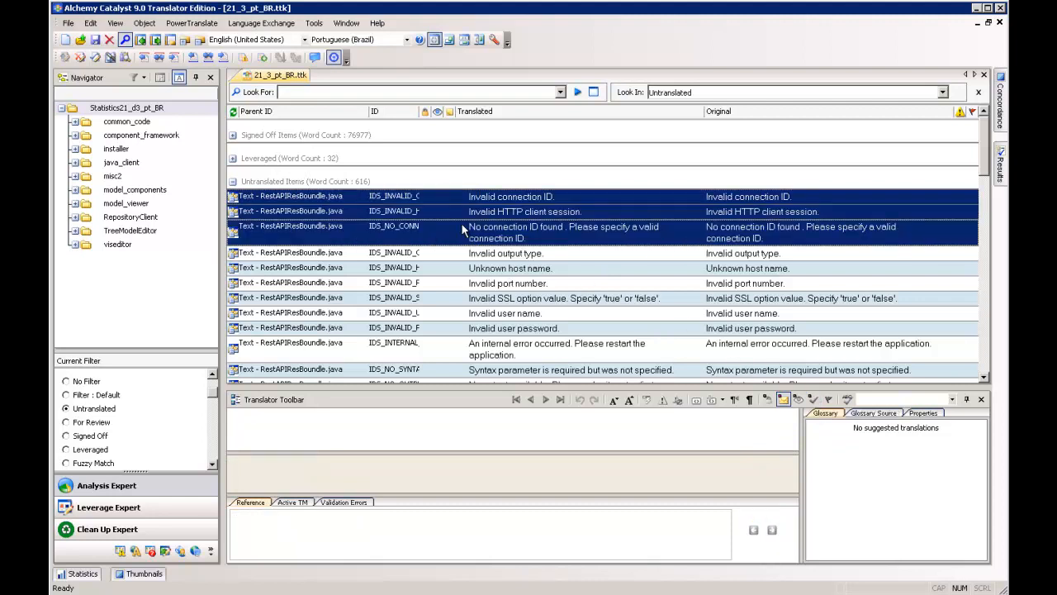
click(813, 400)
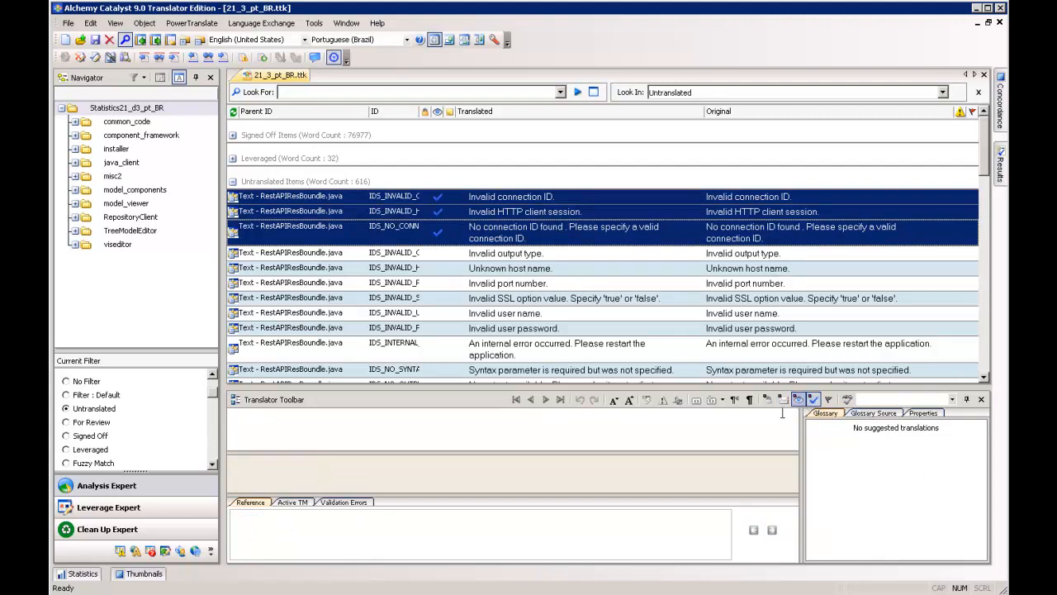
click(783, 399)
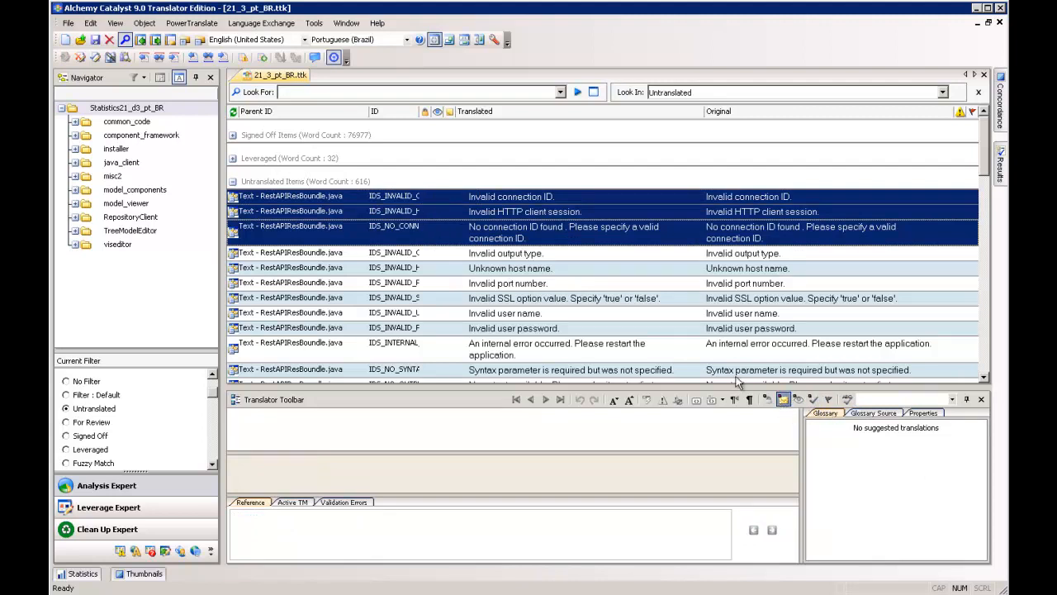
- Mark the string "Invalid connection ID." with a red flag and leave it selected in the list
click(500, 199)
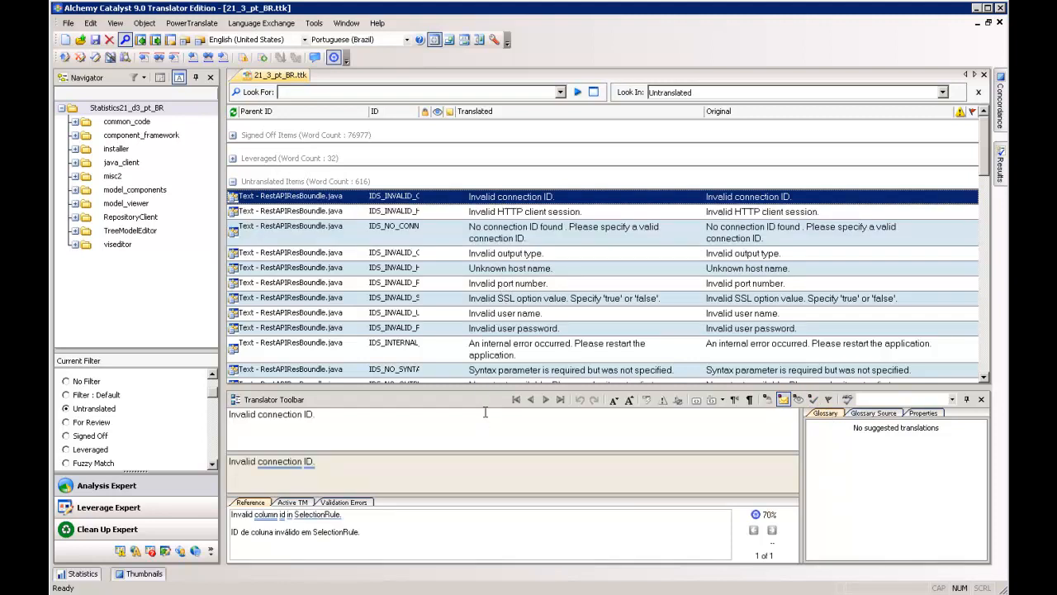
key(Down)
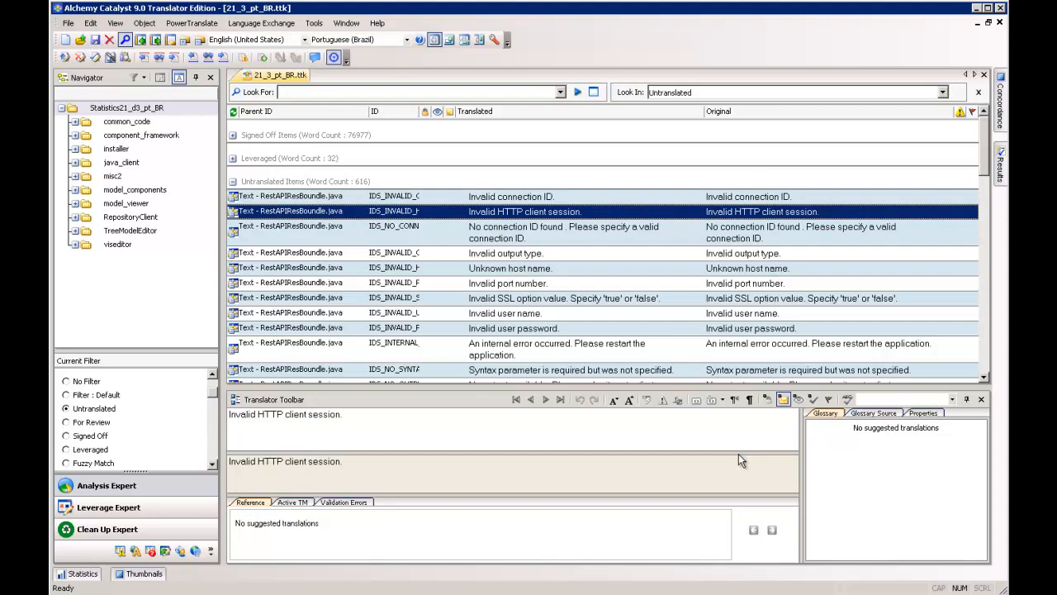
click(444, 199)
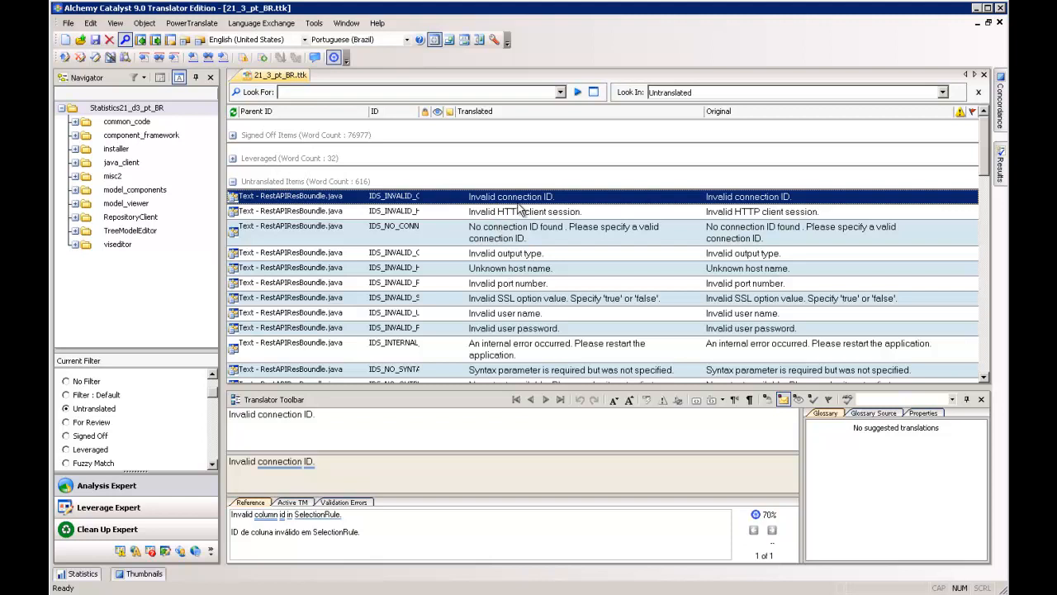
click(828, 399)
click(966, 213)
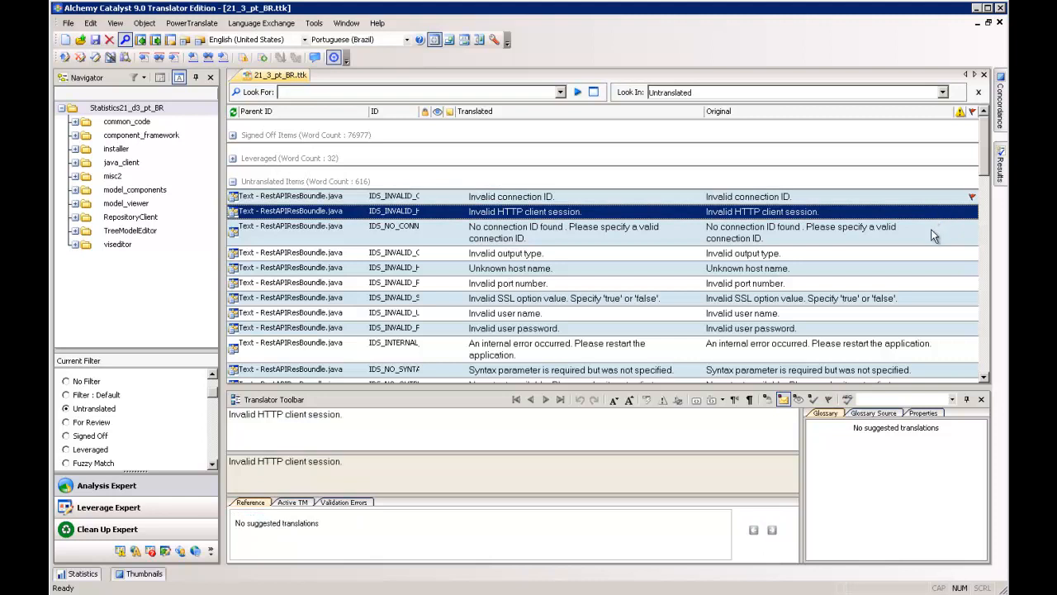
click(915, 202)
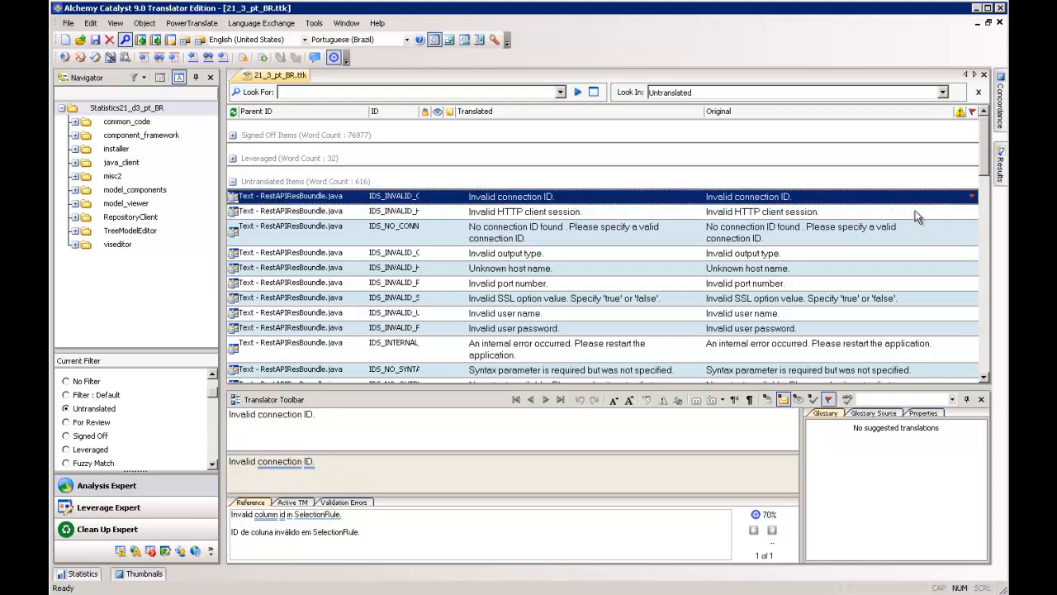